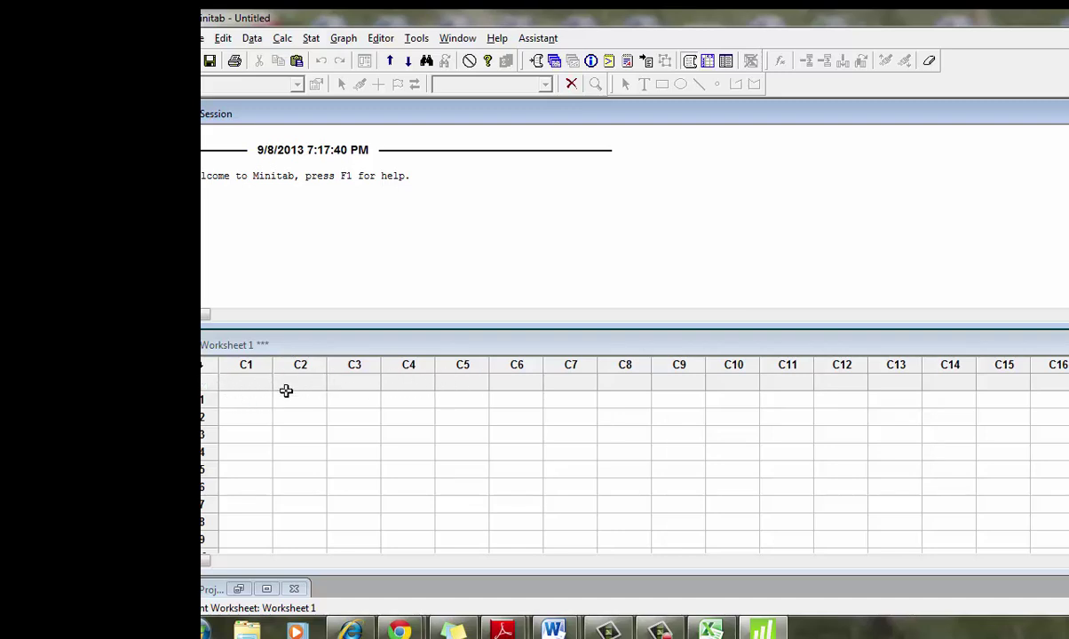
left_click(248, 400)
key("ctrl+v")
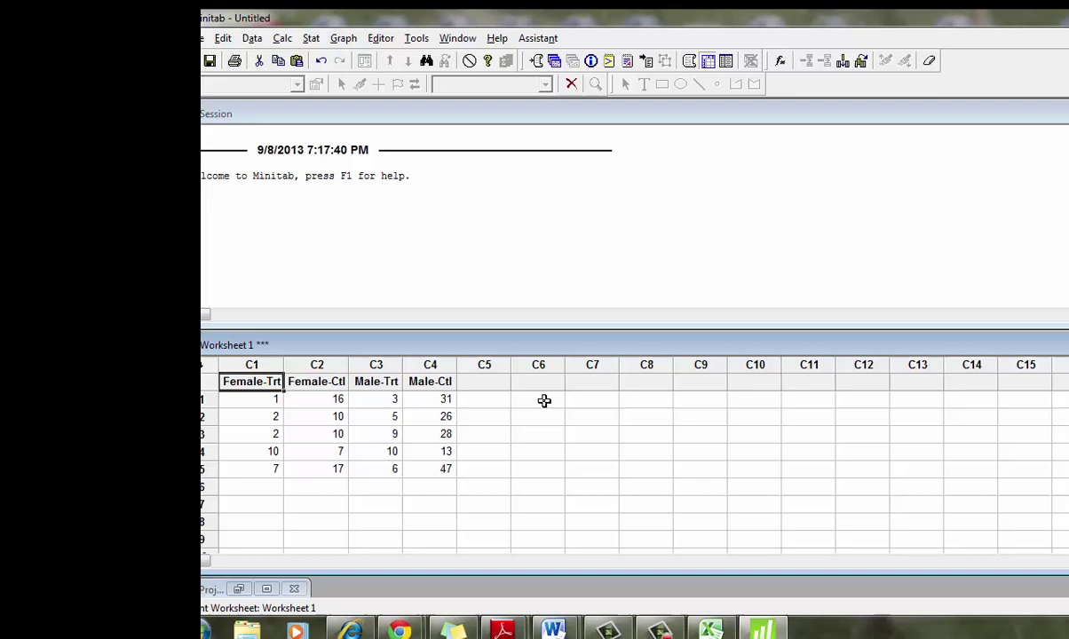
left_click(545, 399)
left_click(223, 38)
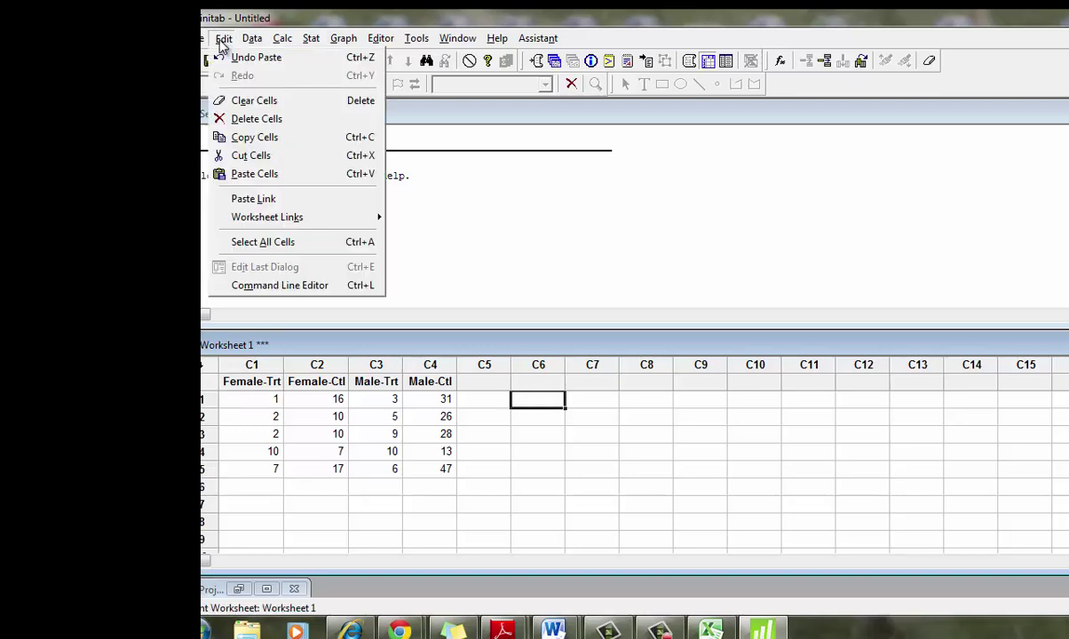
left_click(267, 174)
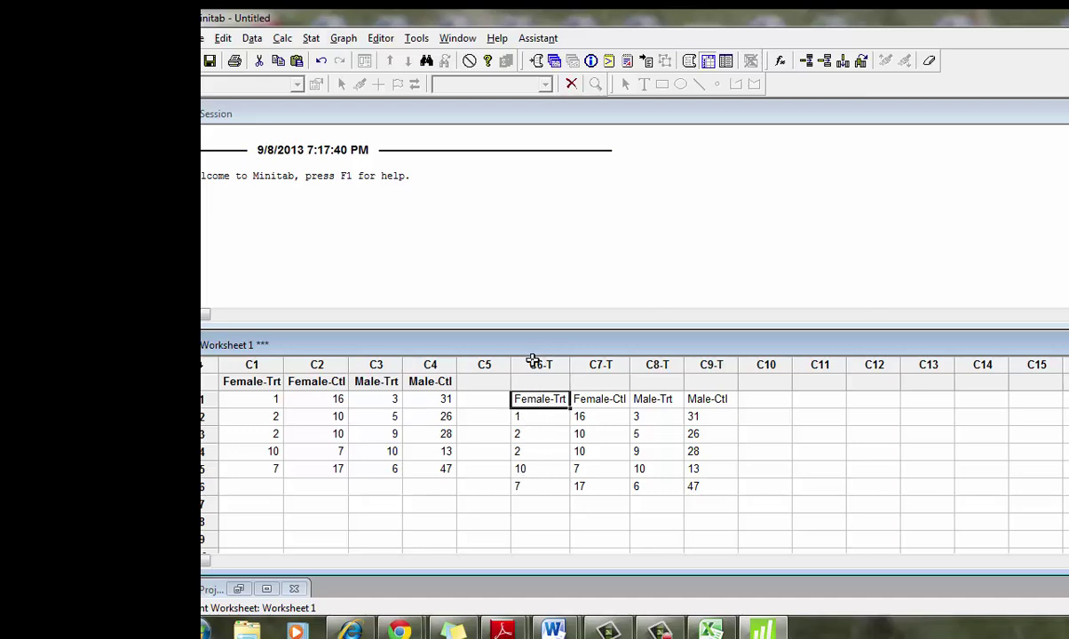
left_click_drag(484, 365, 766, 365)
right_click(765, 365)
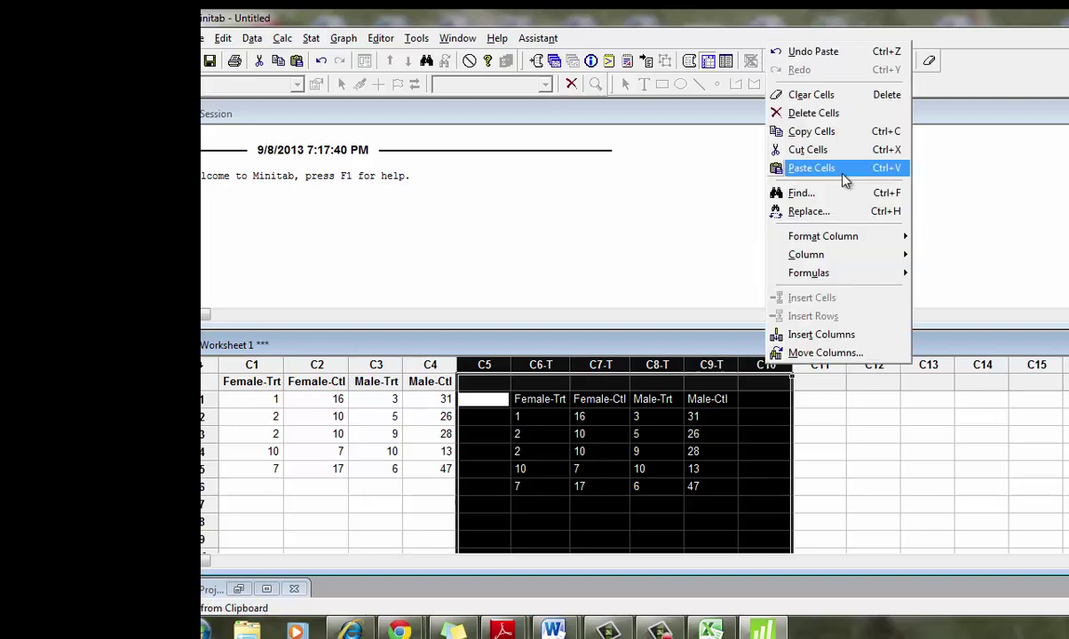
left_click(815, 113)
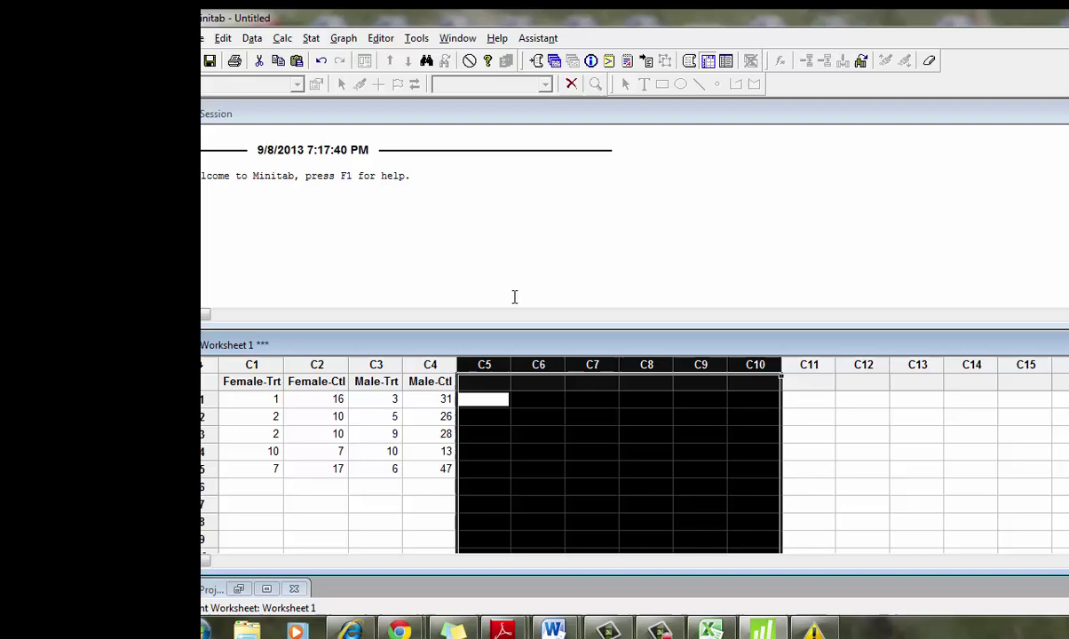
Step: With the Session window active, choose Editor > Enable Commands to get the MTB > prompt
key("alt+Tab")
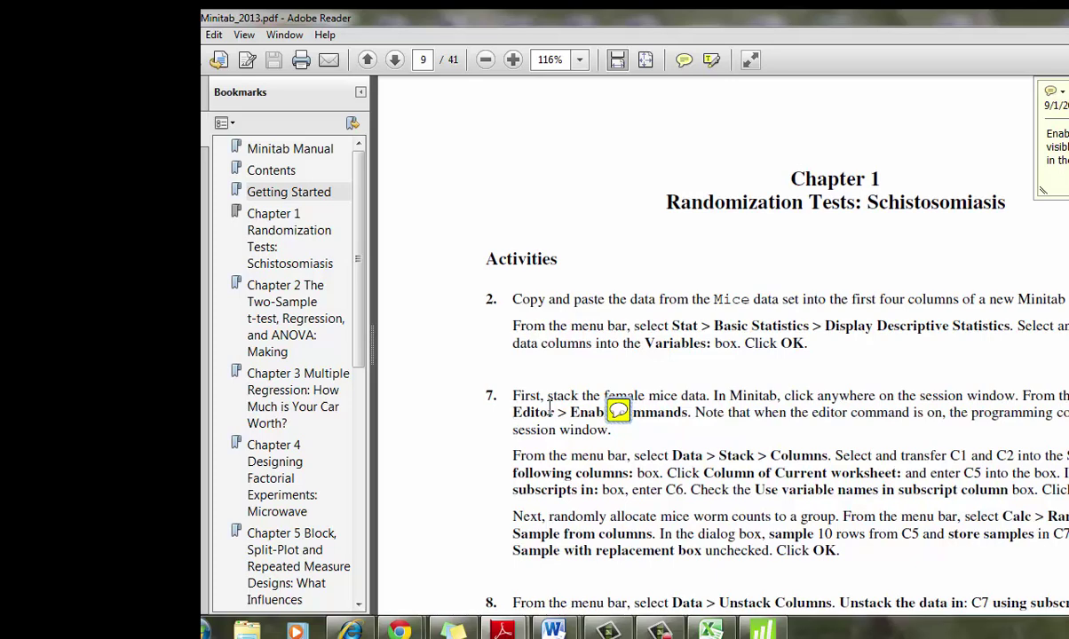
left_click(765, 633)
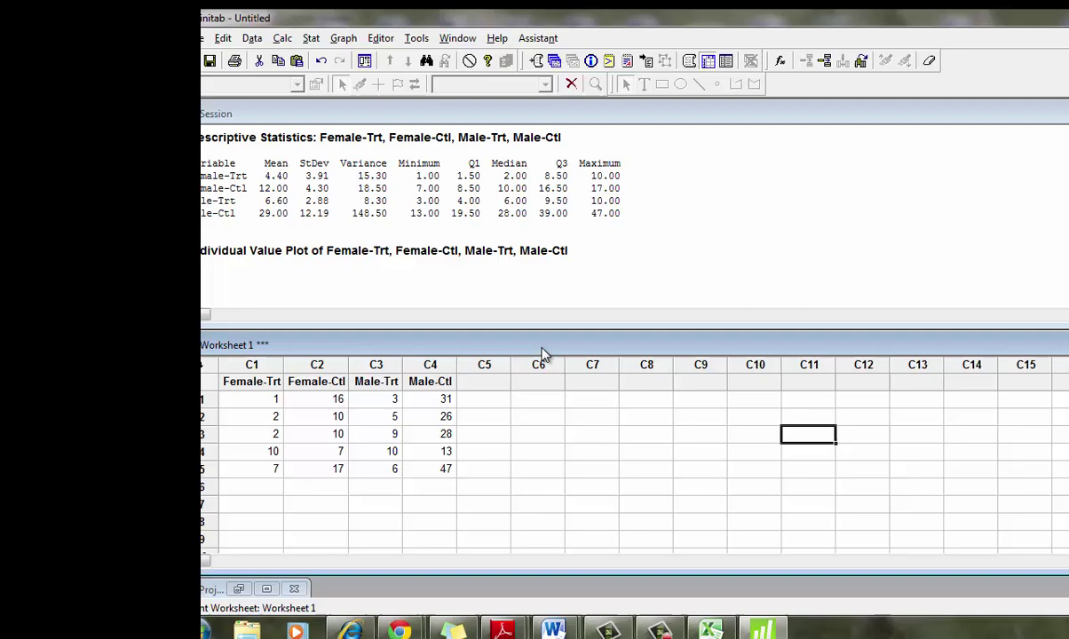
left_click(380, 38)
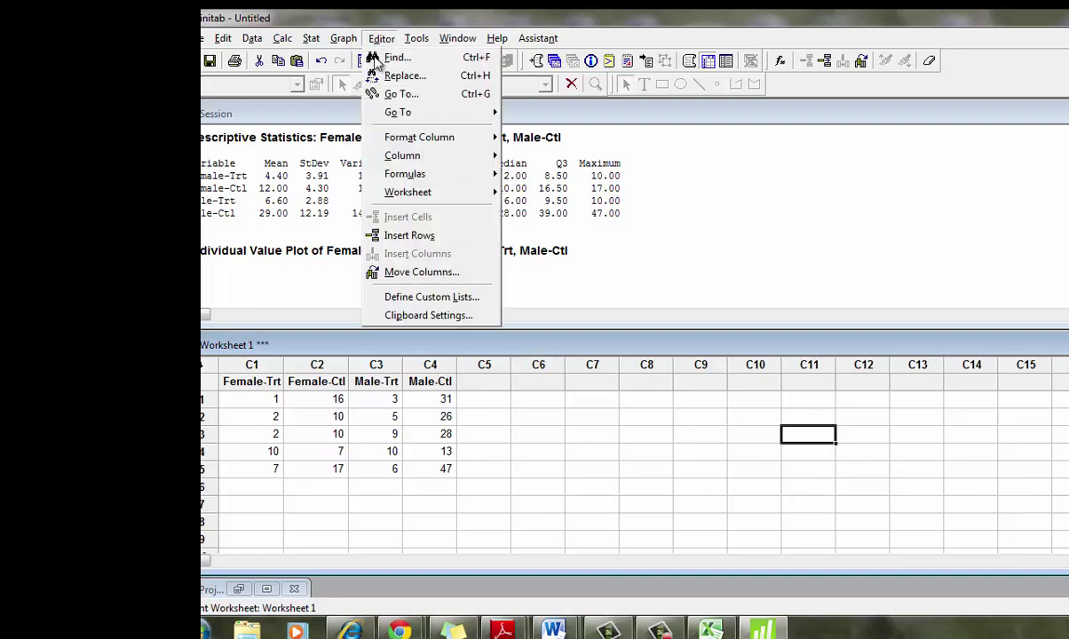
mouse_move(440, 45)
mouse_move(379, 38)
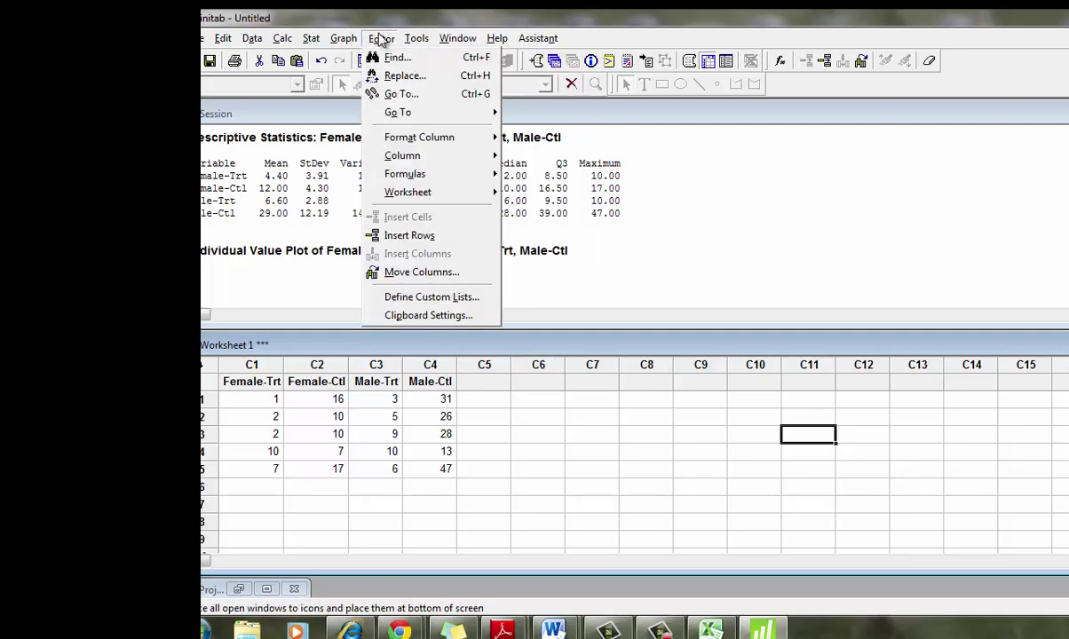
left_click(265, 282)
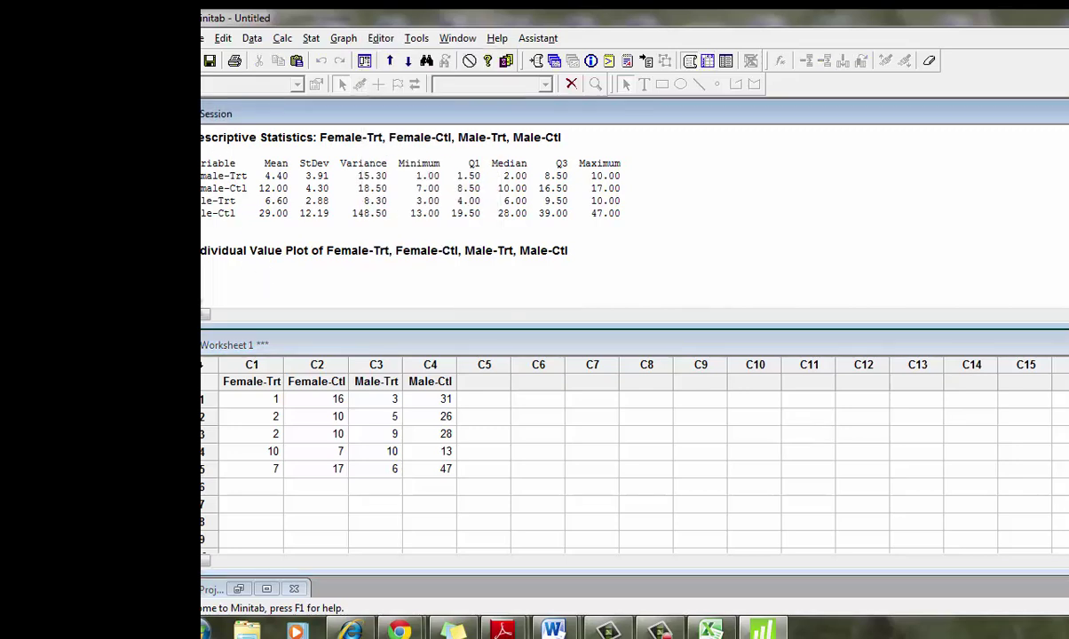
left_click(381, 38)
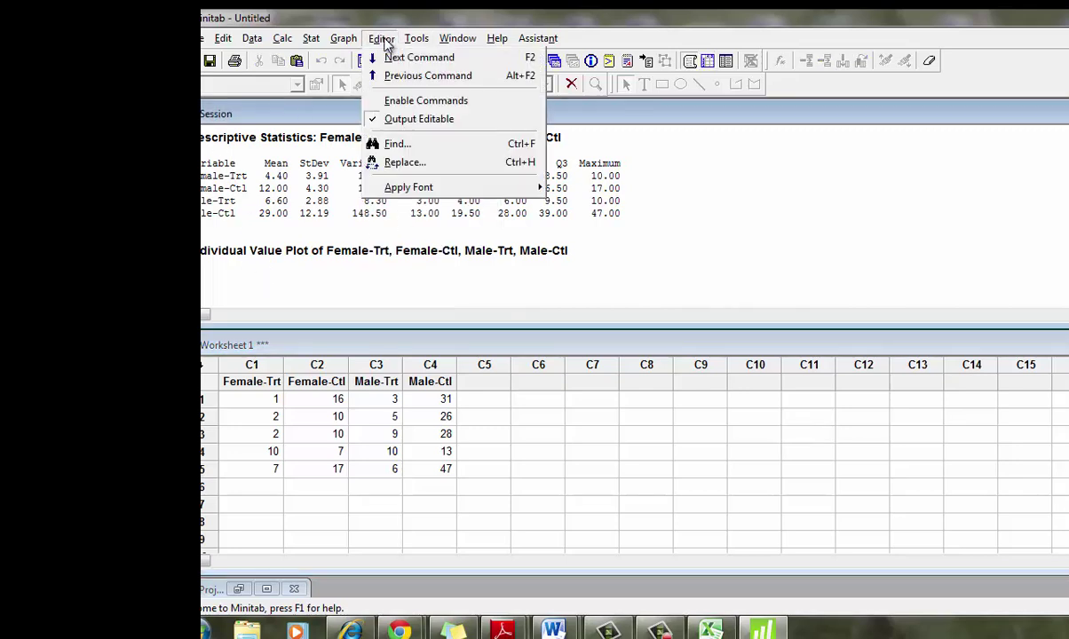
left_click(395, 100)
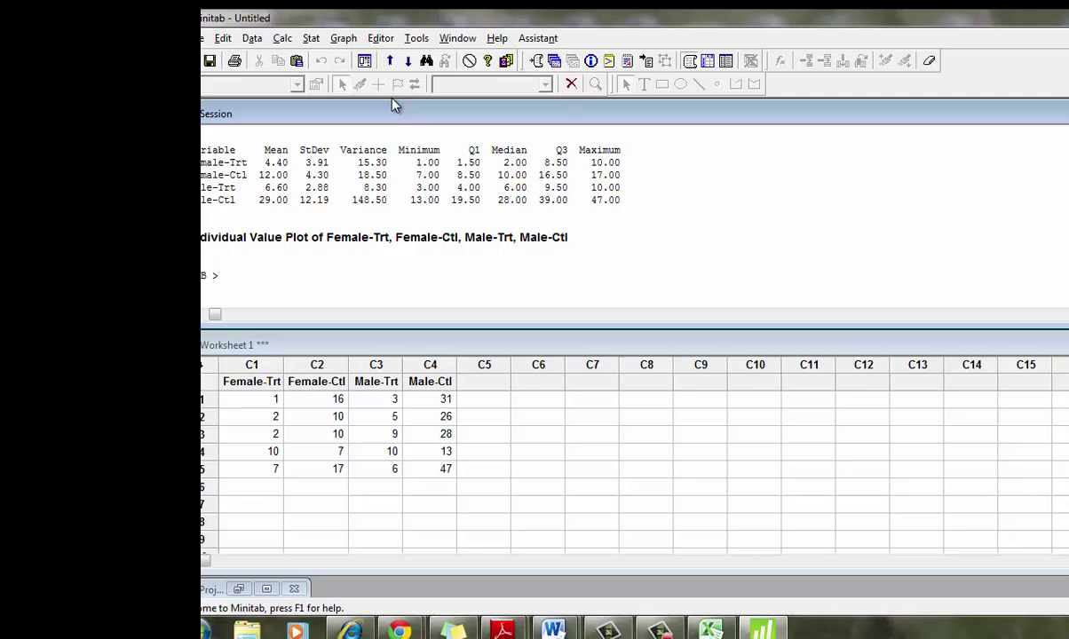
Step: Start a Stack Columns operation with Female-Trt and Female-Ctl as the columns to stack
left_click(253, 40)
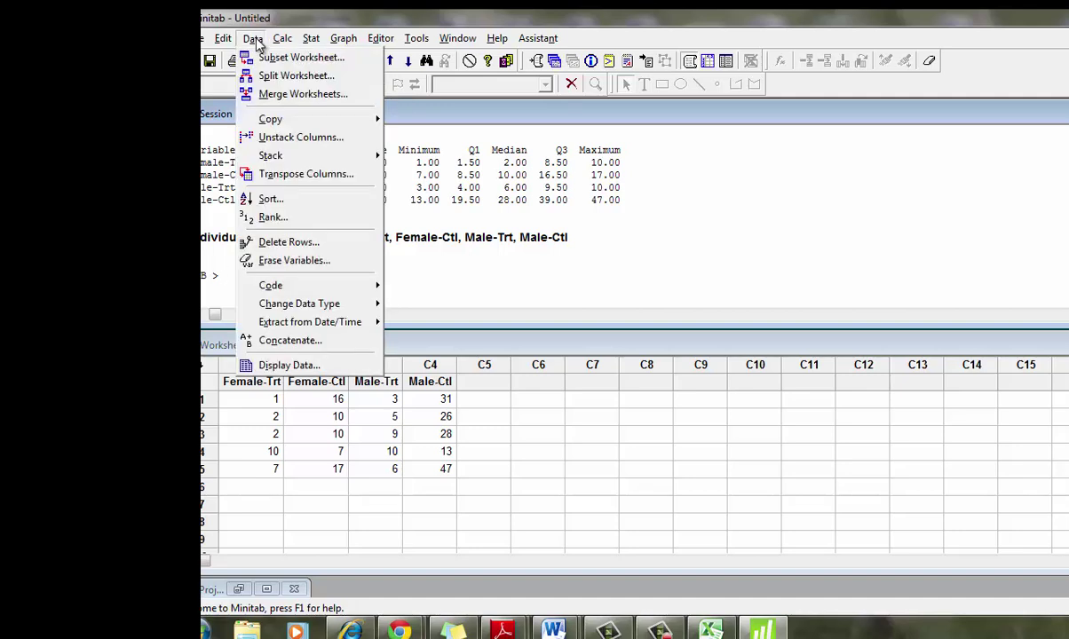
mouse_move(273, 160)
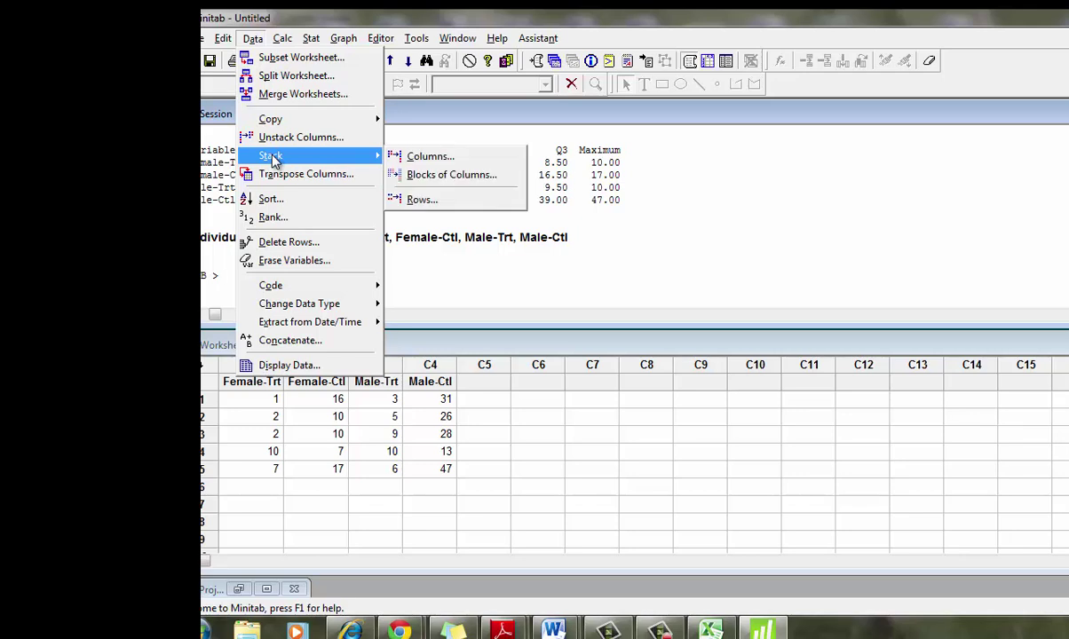
left_click(411, 160)
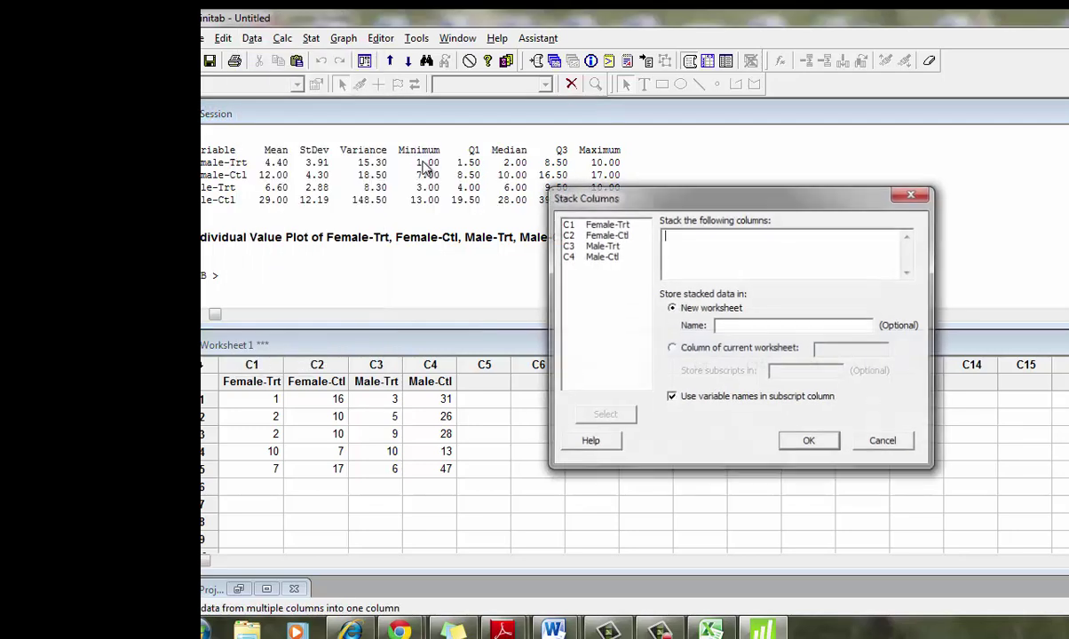
double_click(597, 224)
double_click(604, 235)
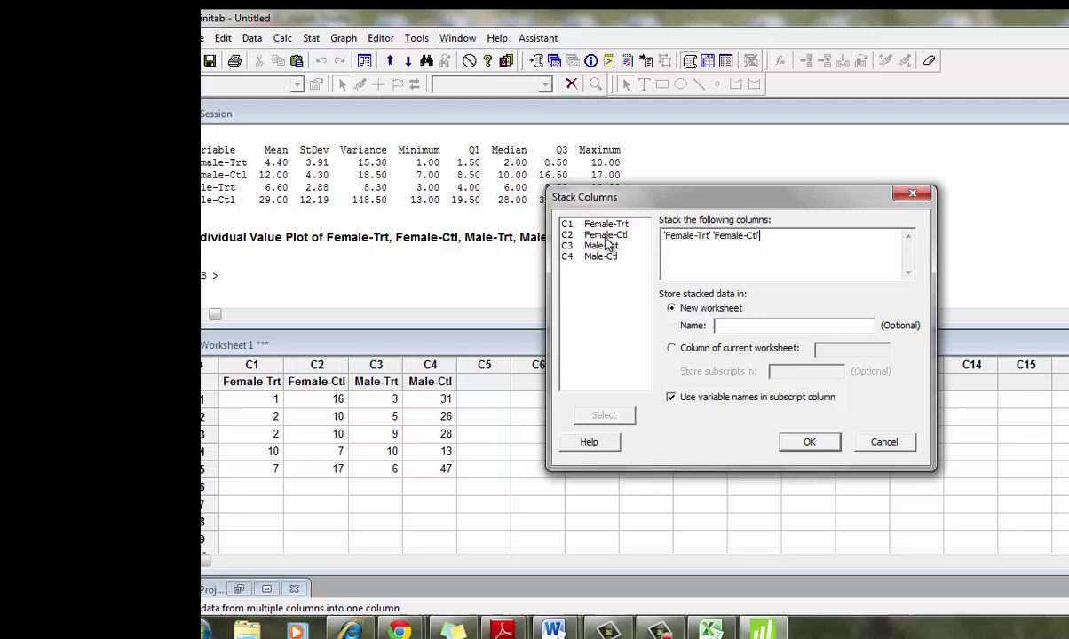
Step: Store the stacked data in worksheet column C5 with subscripts in C6 and run it
left_click(672, 349)
left_click(827, 350)
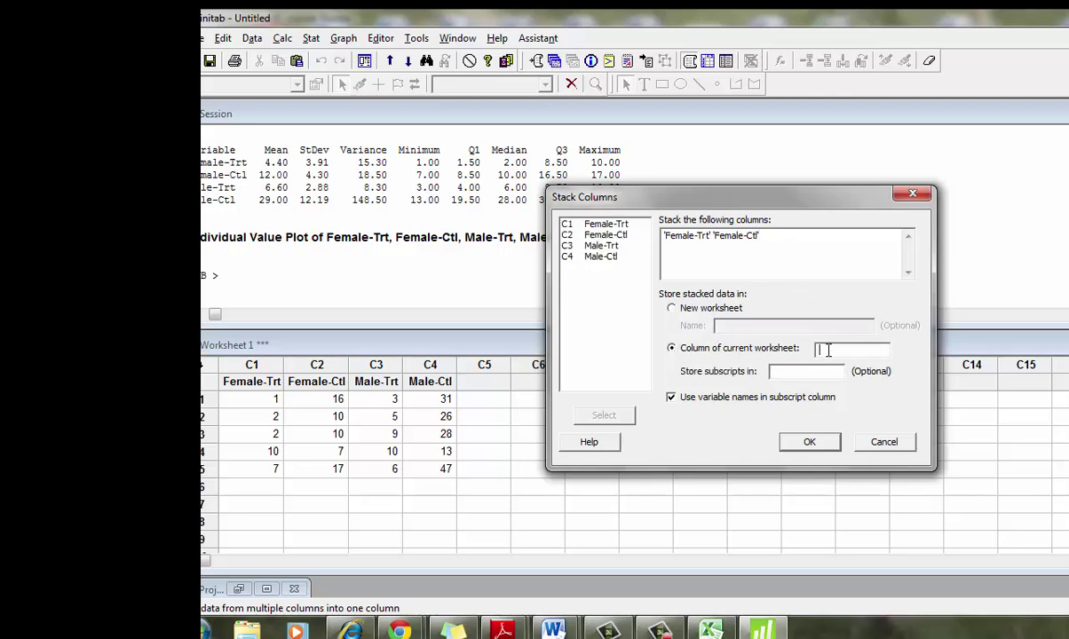
type("c")
type("C6")
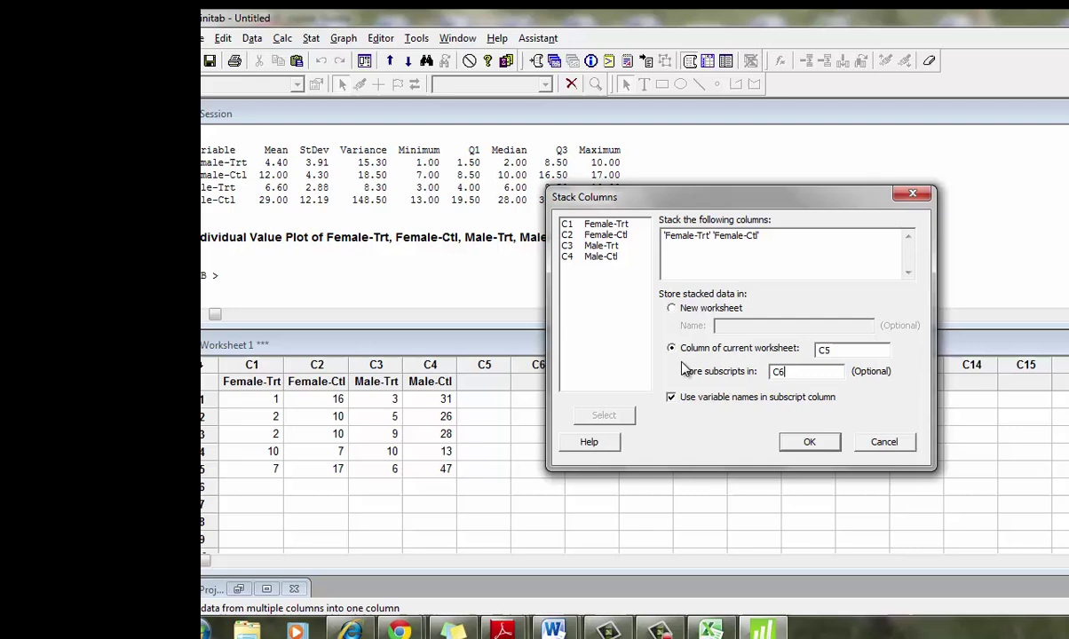
left_click(504, 631)
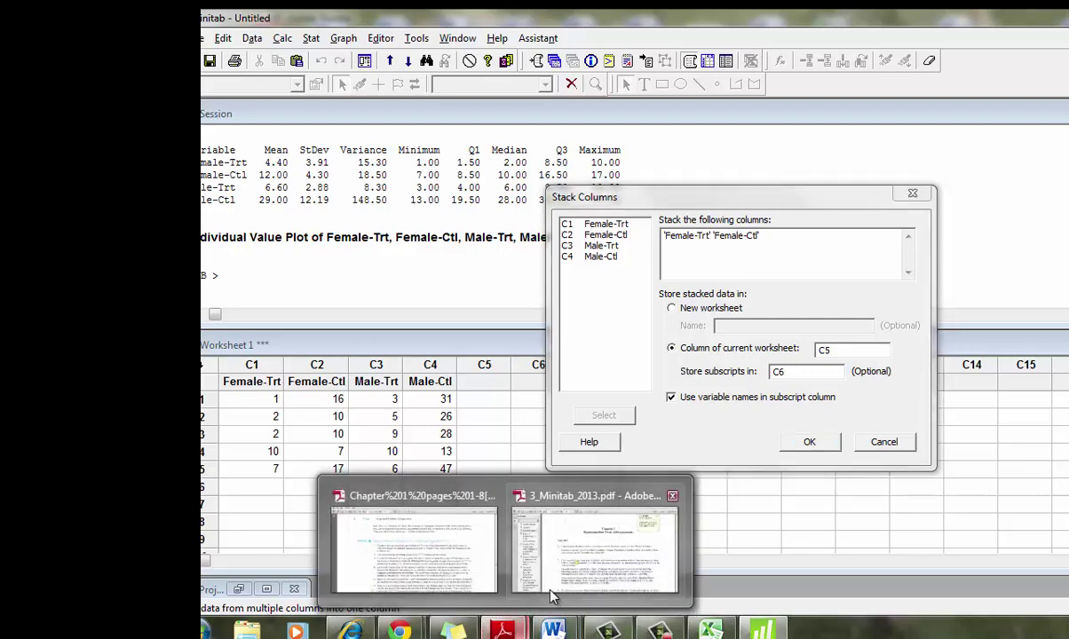
left_click(524, 559)
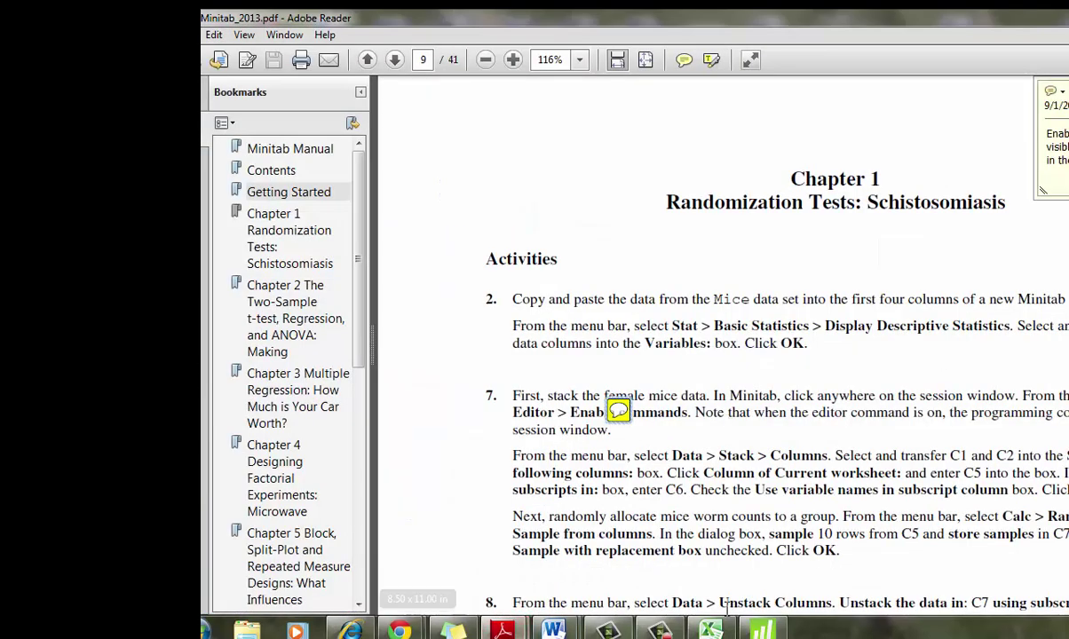
left_click(763, 631)
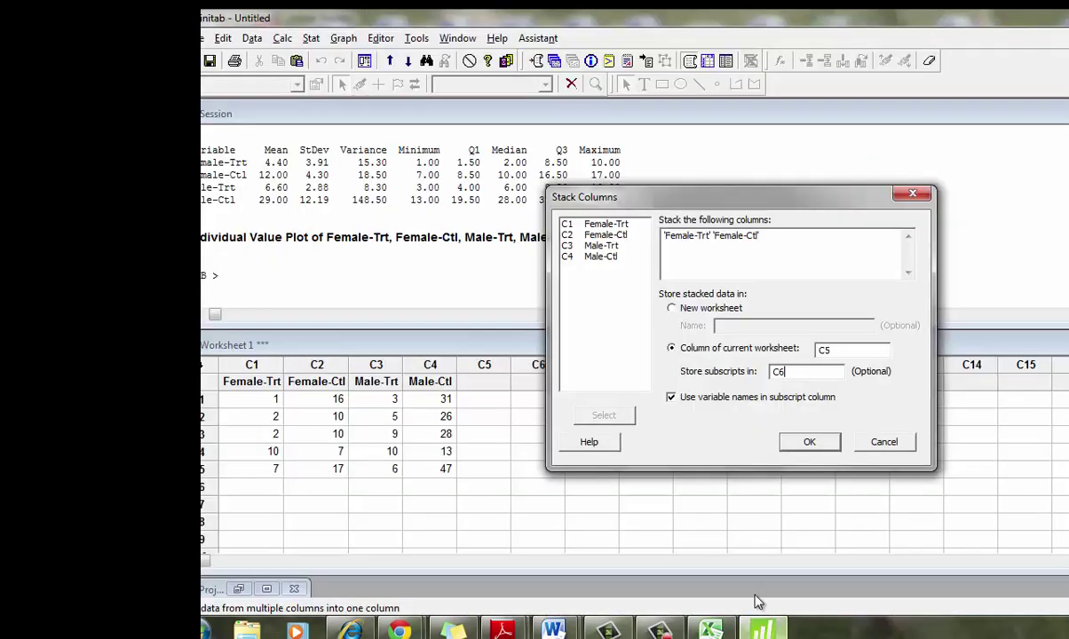
left_click(811, 441)
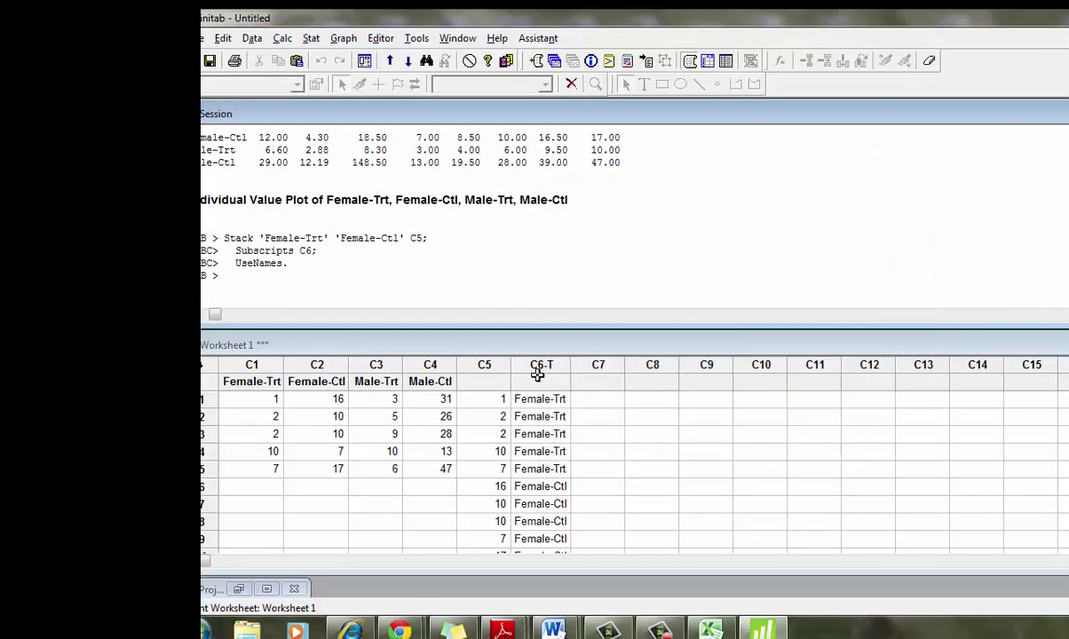
left_click(814, 417)
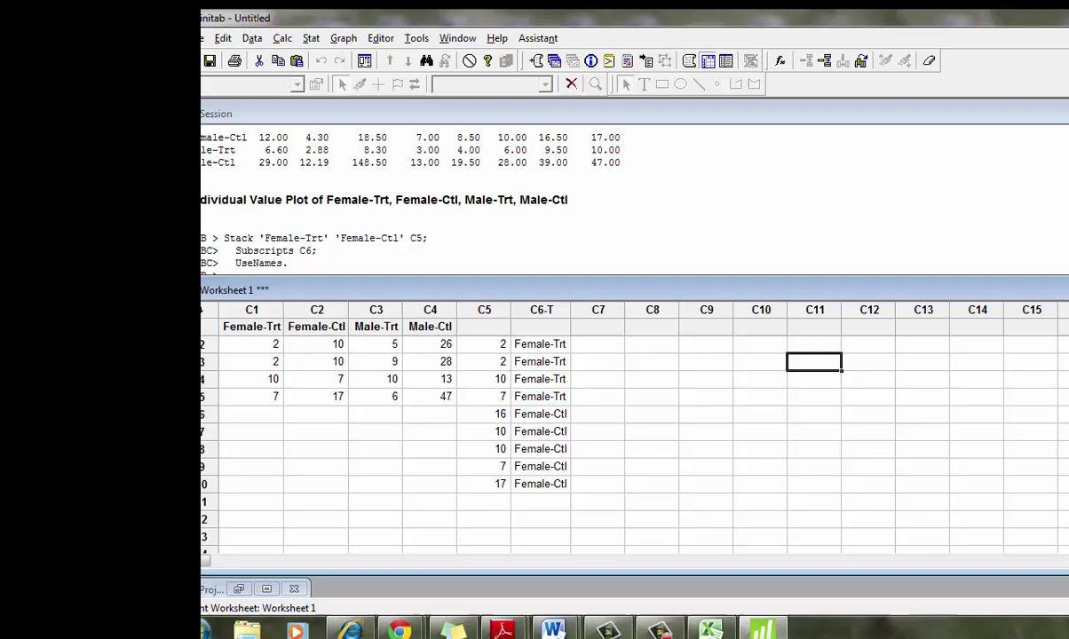
scroll(764, 355, "up", 1)
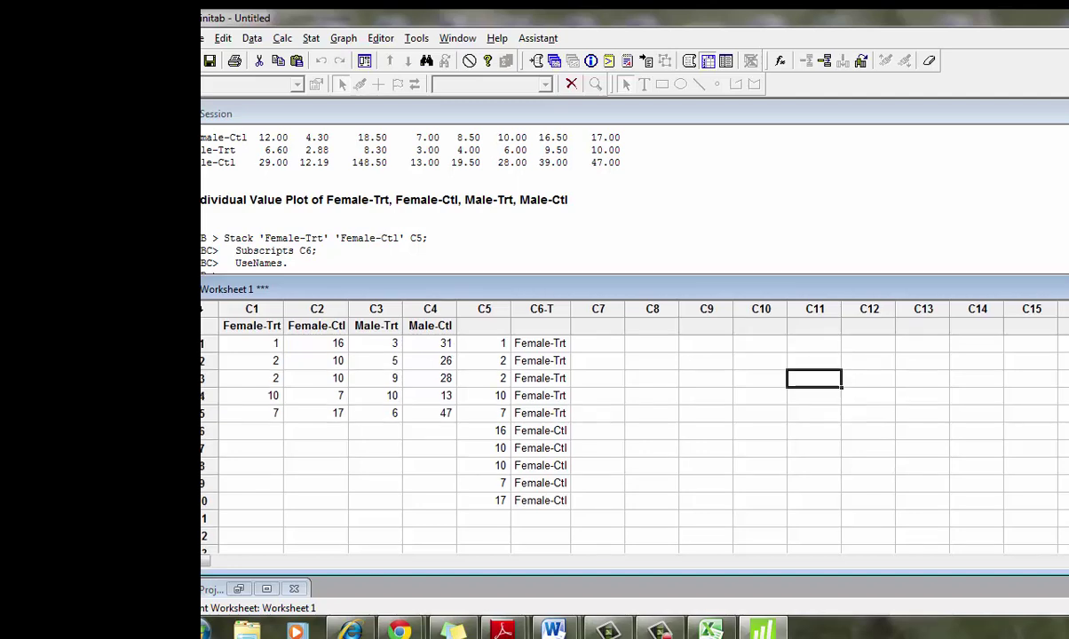
left_click(486, 502)
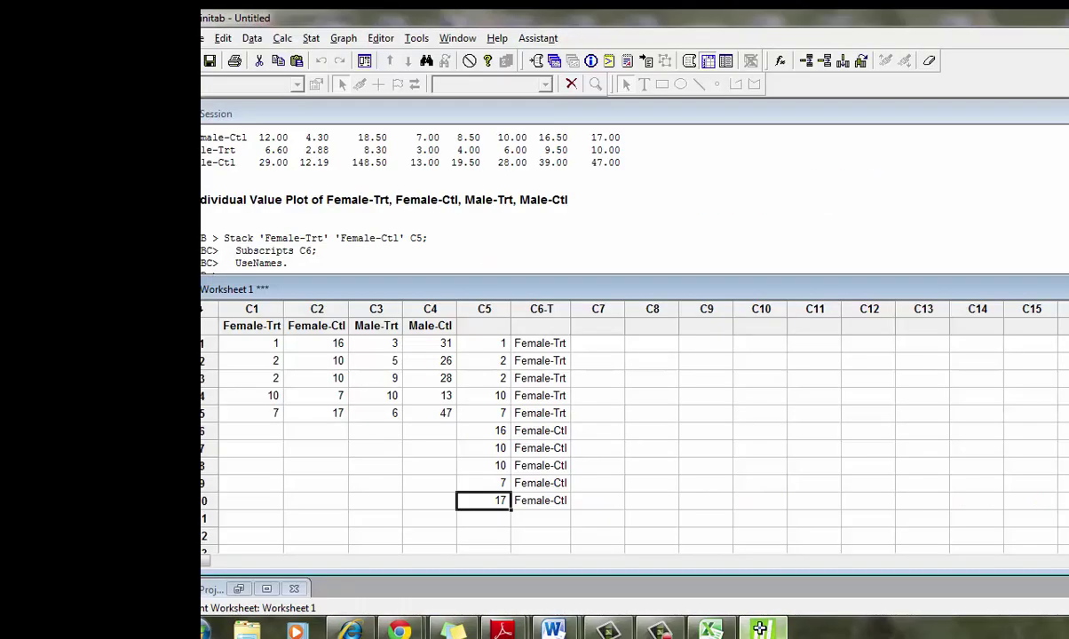
Step: Use Sample From Columns to draw 10 rows from C5 into C7
left_click(284, 39)
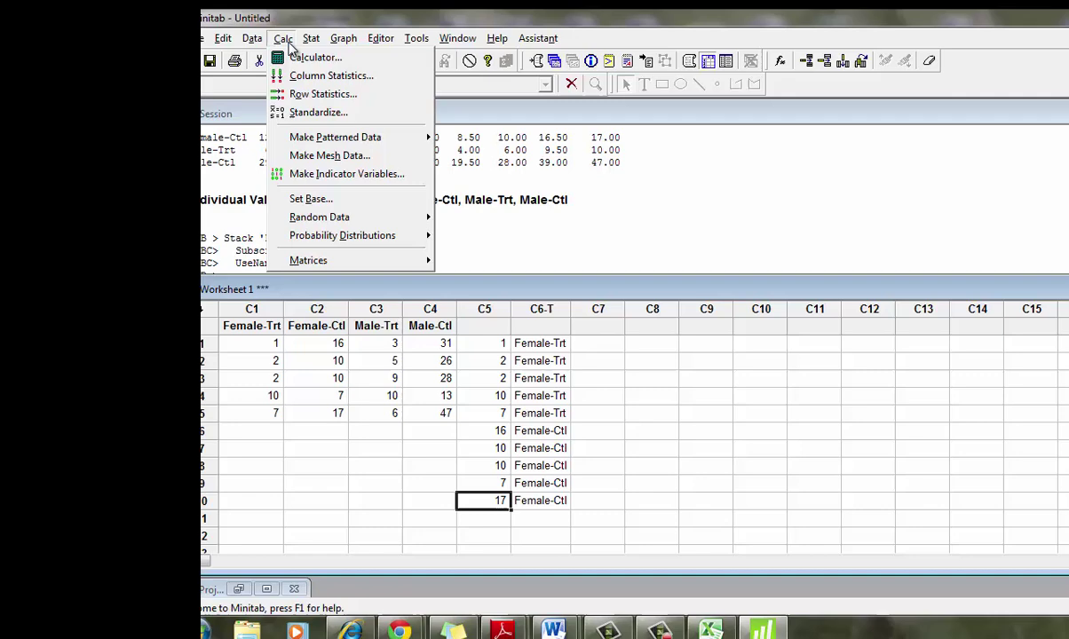
mouse_move(324, 222)
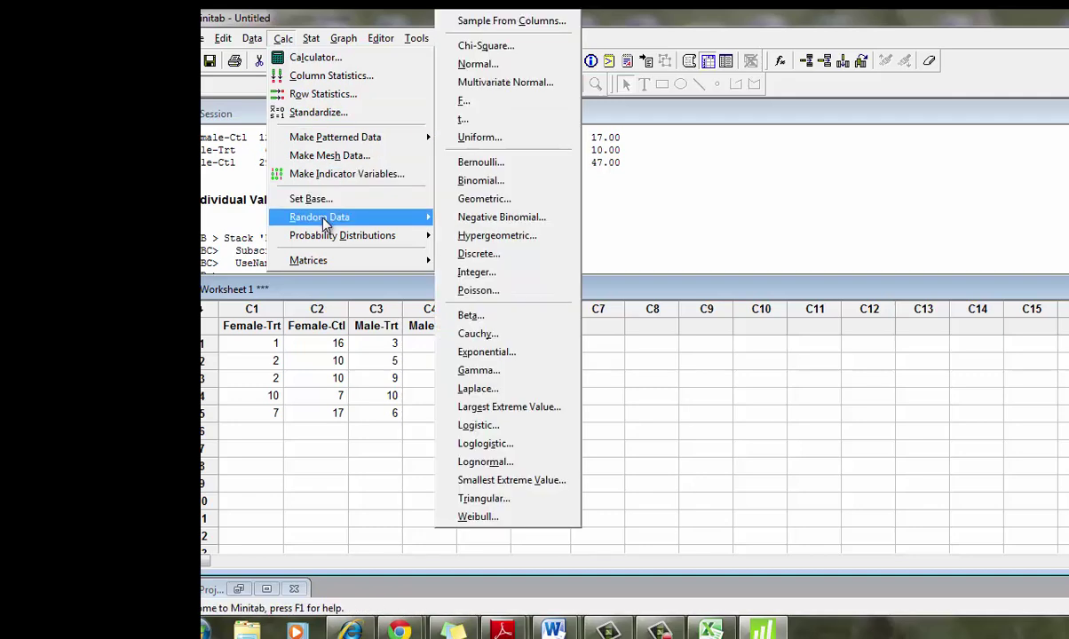
left_click(492, 23)
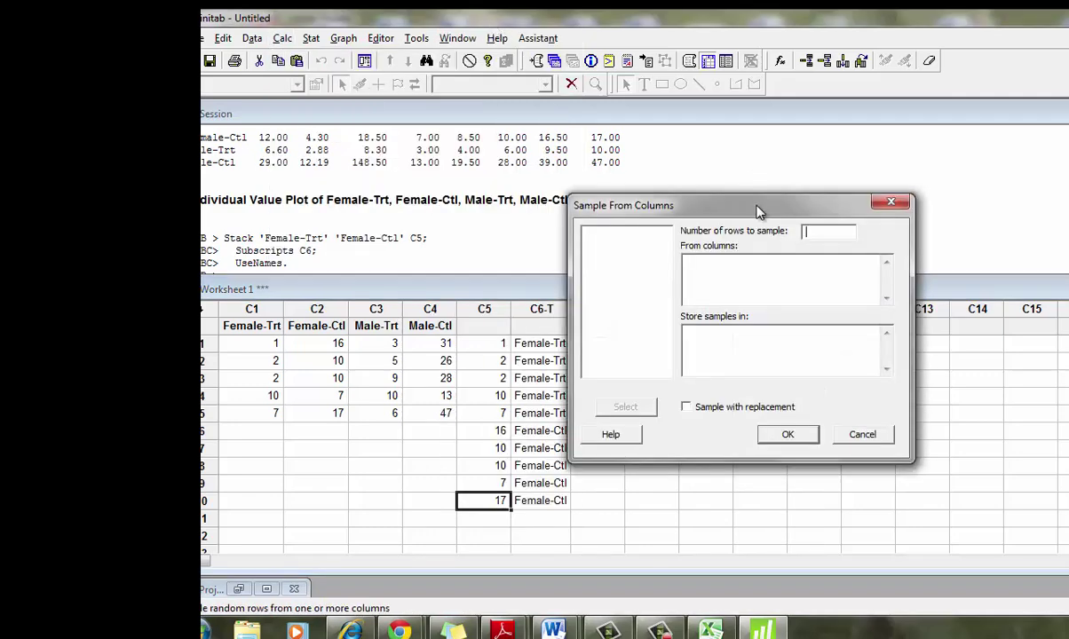
left_click_drag(759, 211, 930, 182)
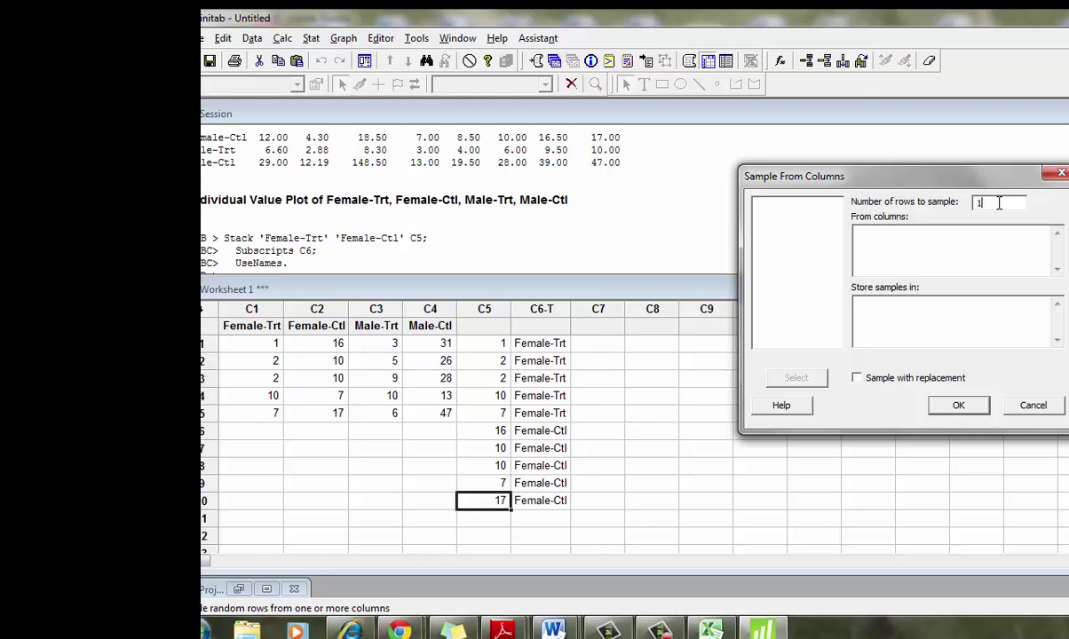
left_click(972, 235)
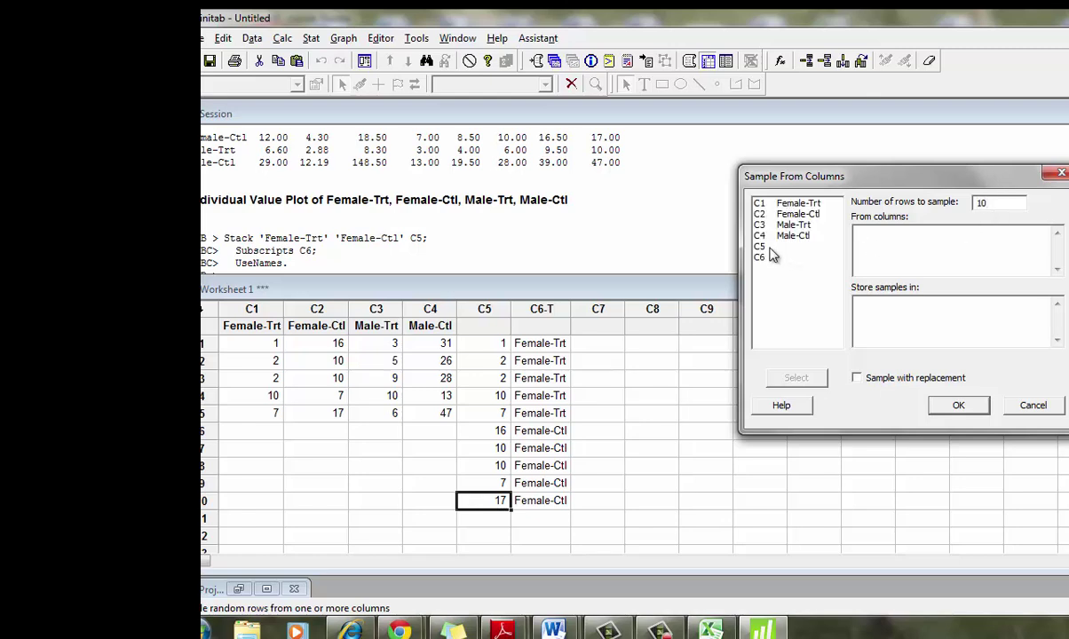
double_click(769, 248)
left_click(958, 405)
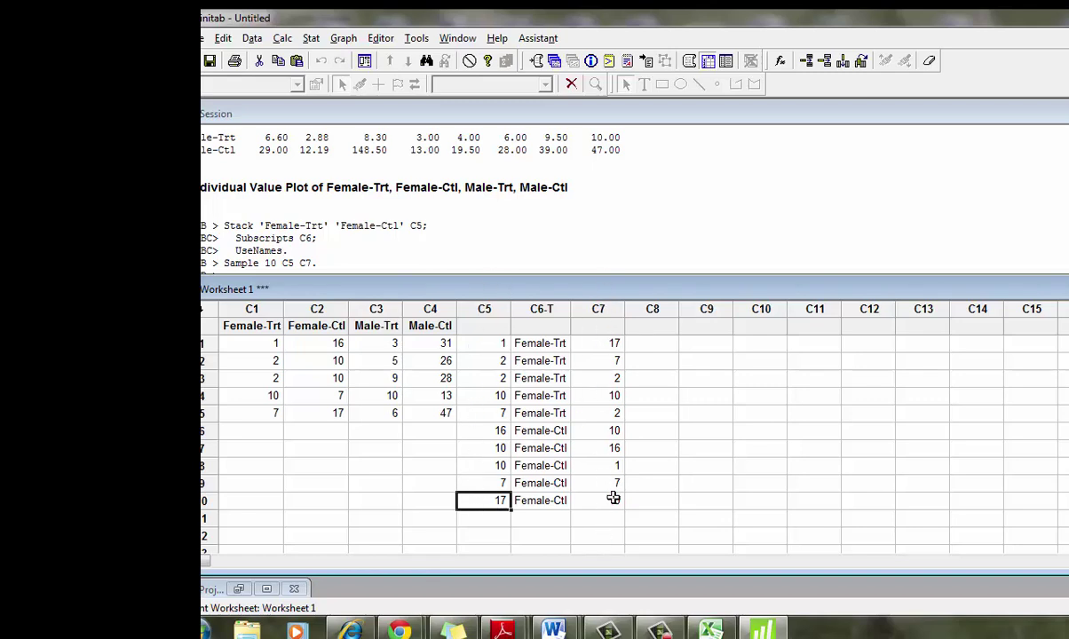
left_click_drag(611, 343, 601, 501)
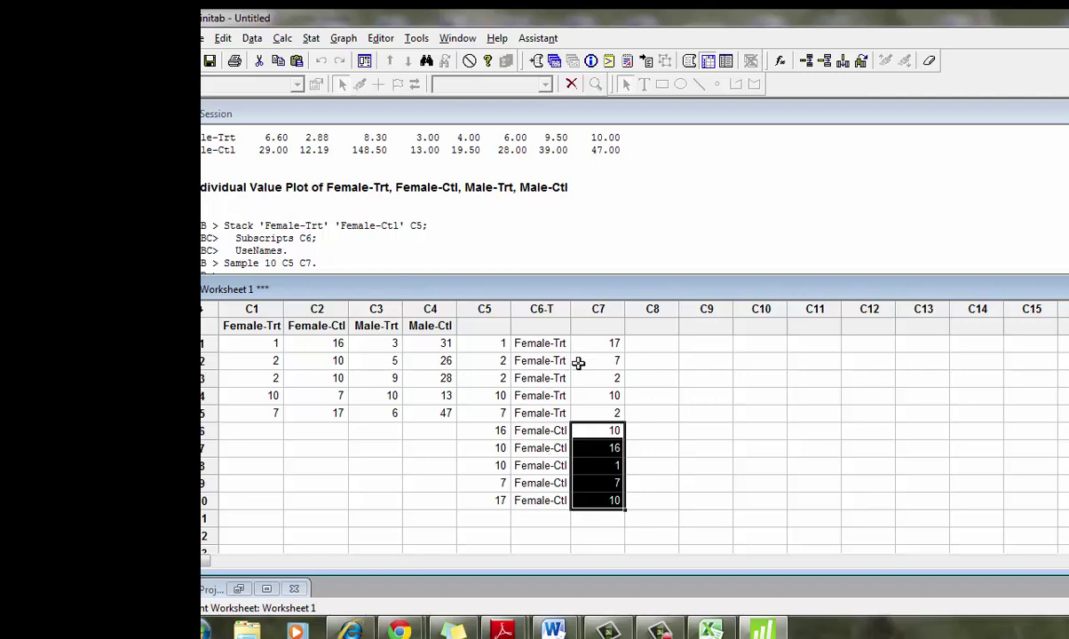
Step: Unstack C7 by the C6 subscripts after the last used column, creating C8 and C9
left_click(706, 413)
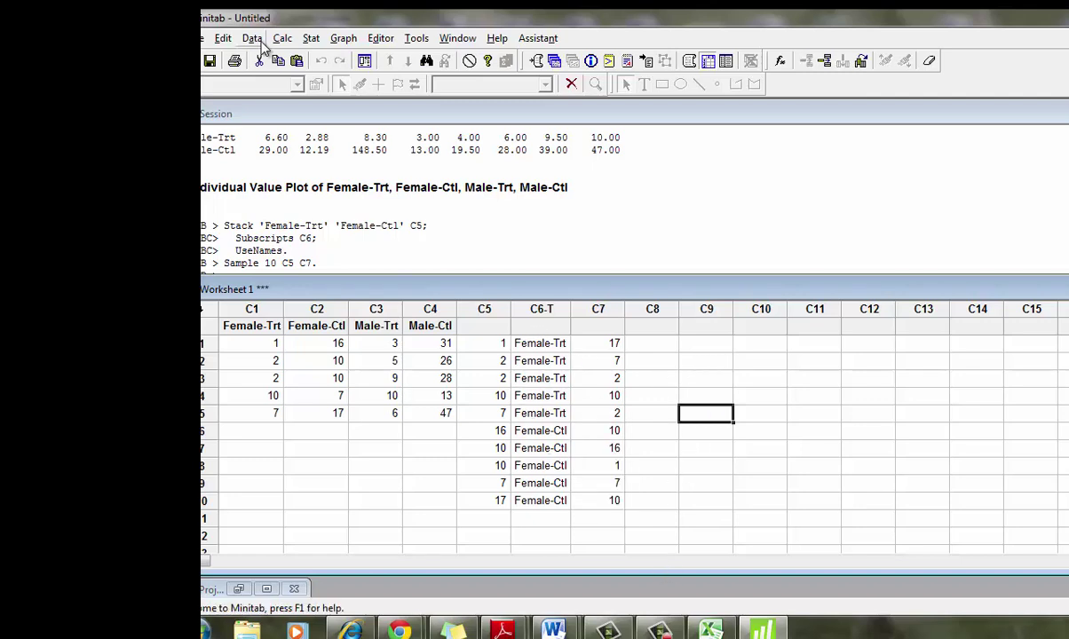
left_click(252, 38)
left_click(283, 137)
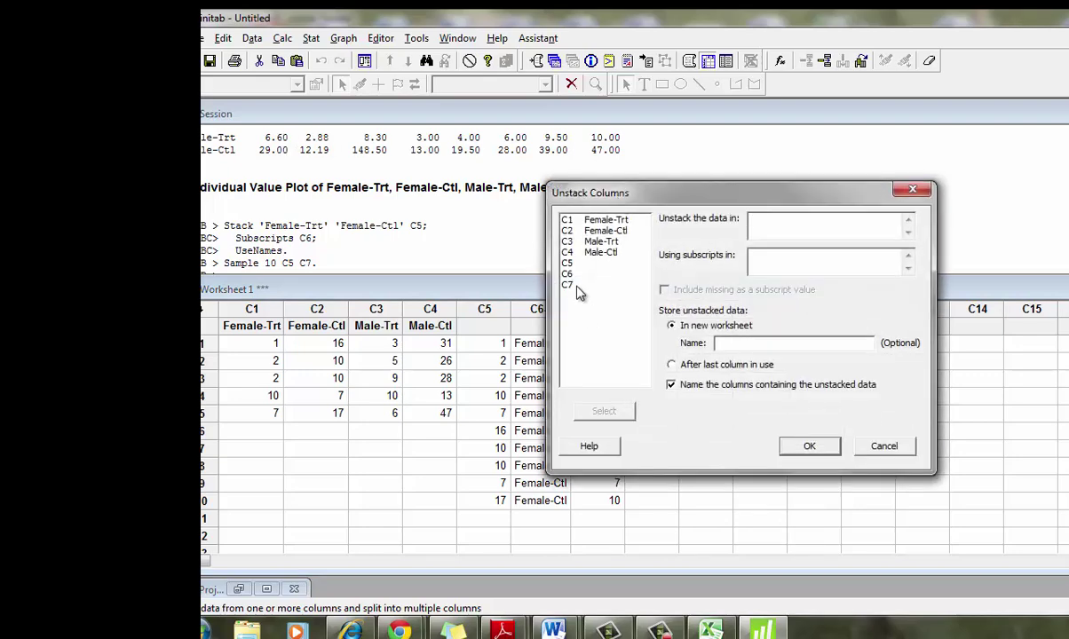
double_click(574, 286)
double_click(567, 273)
left_click(672, 366)
key("Return")
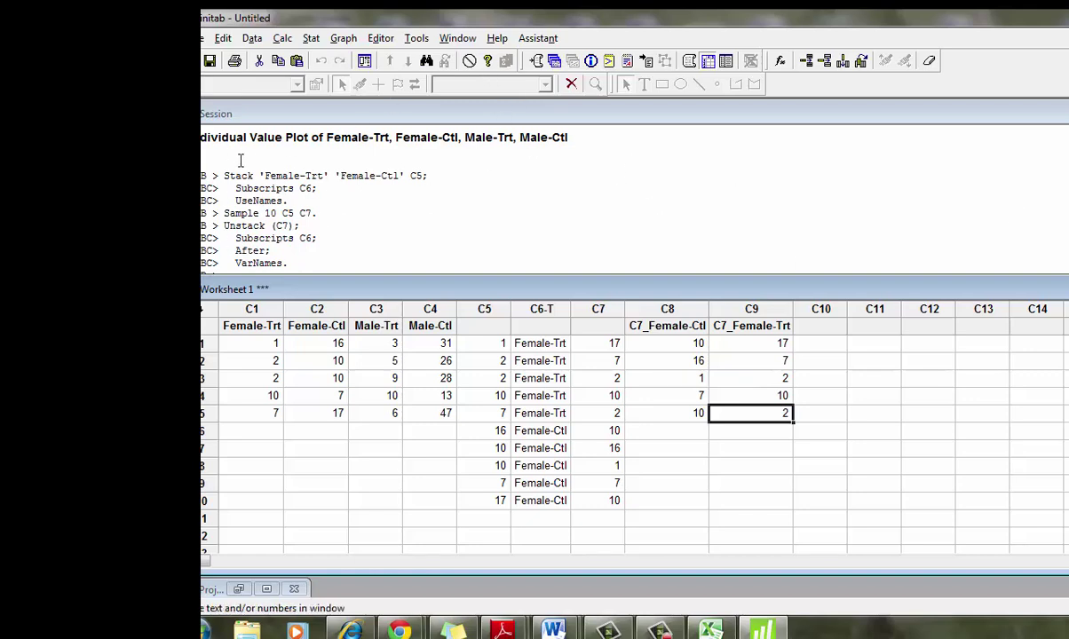
left_click(349, 237)
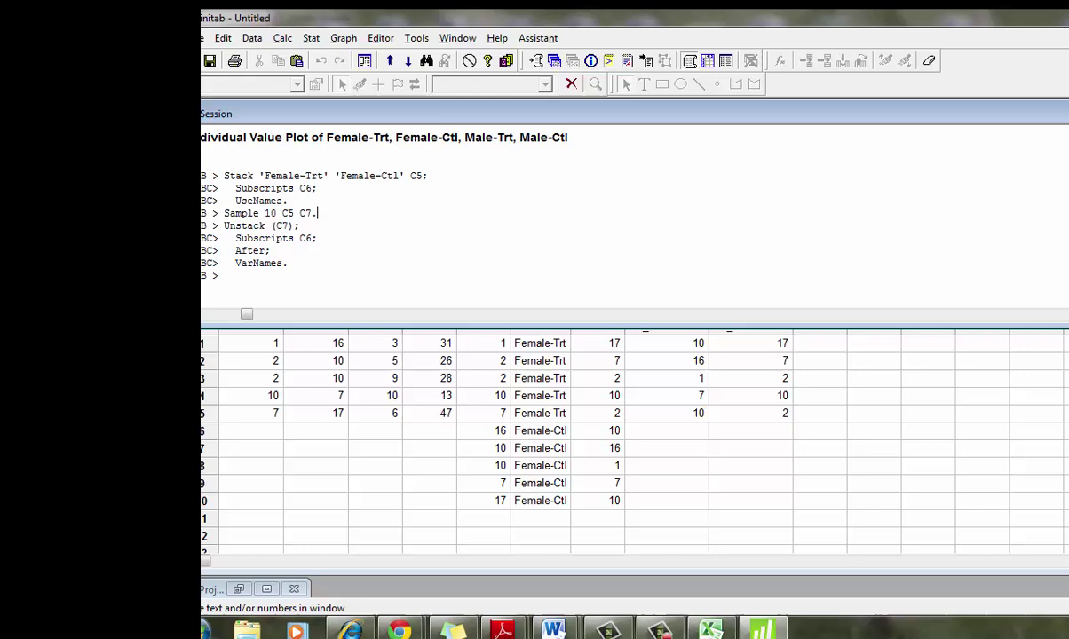
left_click(318, 213)
Step: Copy the let C10 = mean(C8)-mean(C9) command from the PDF manual
left_click(716, 455)
left_click(715, 451)
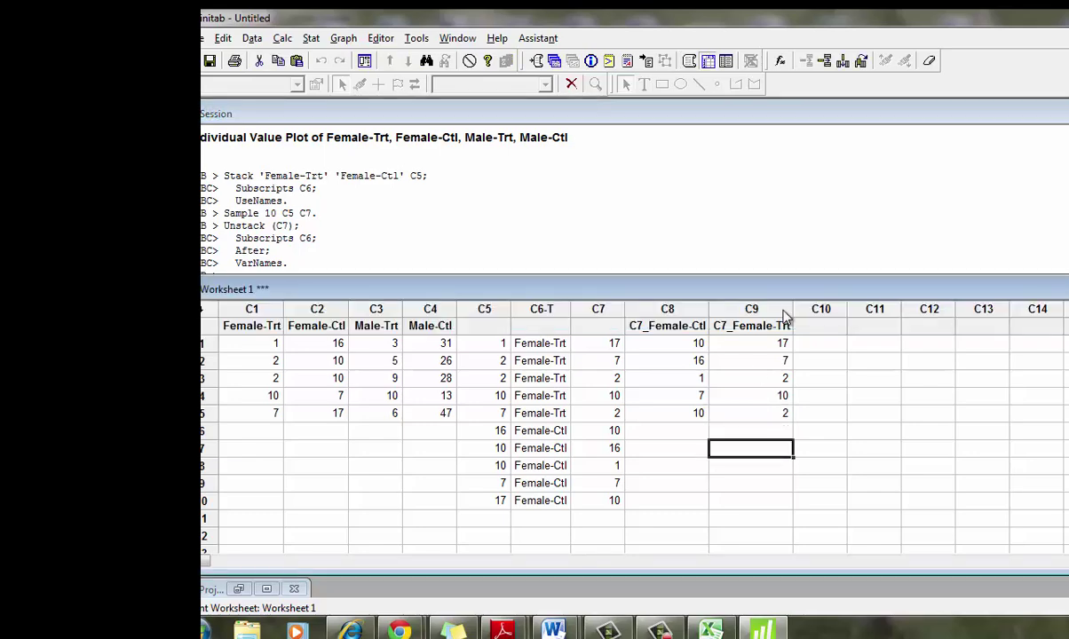
key("alt+Tab")
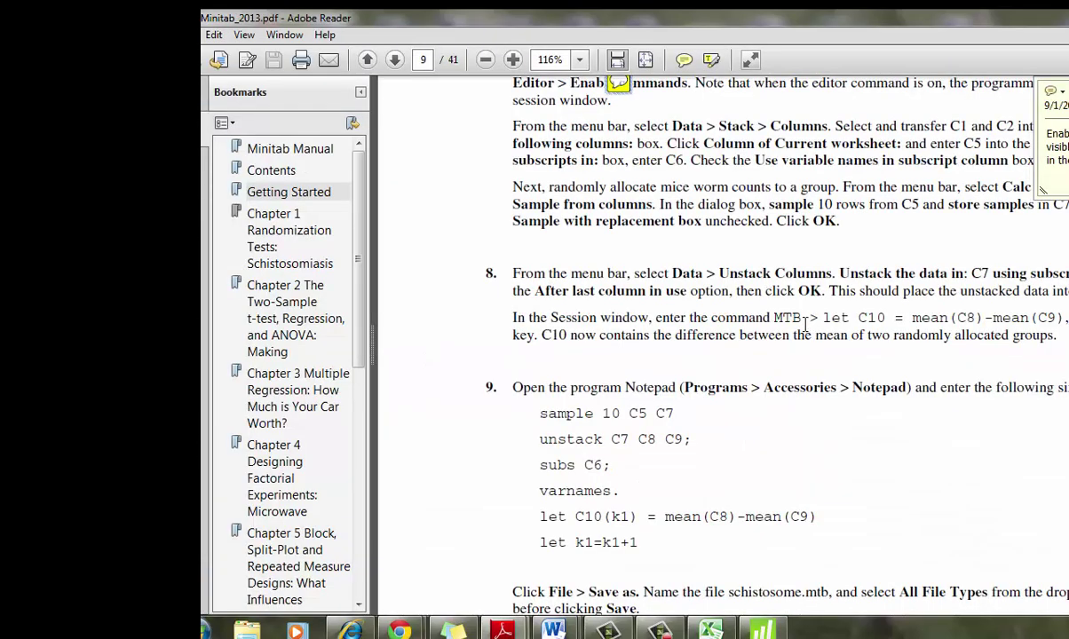
left_click_drag(825, 318, 1063, 324)
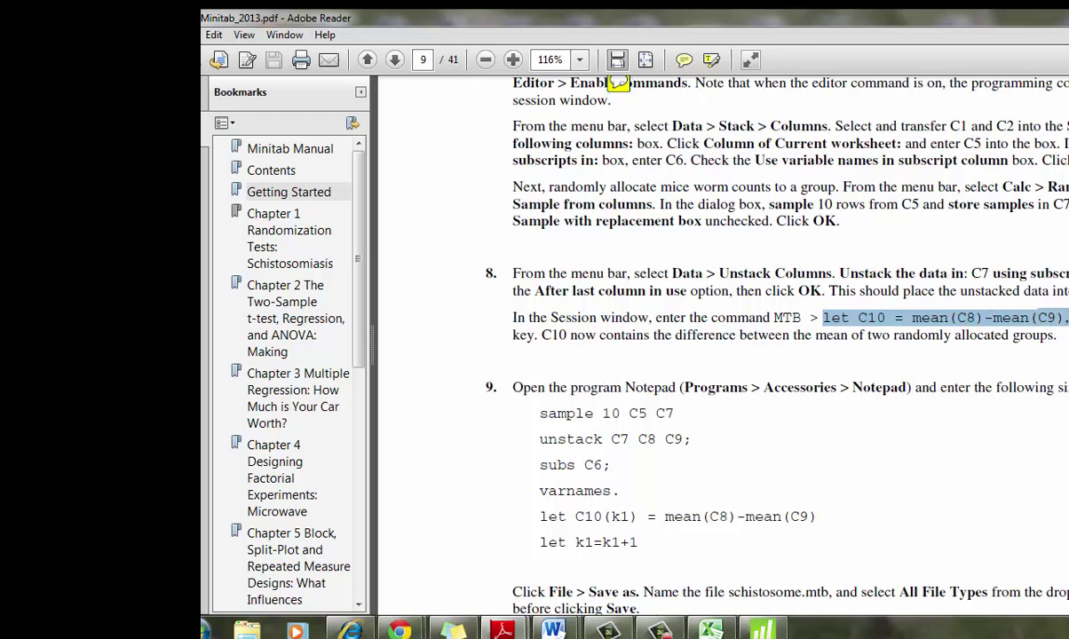
left_click(764, 630)
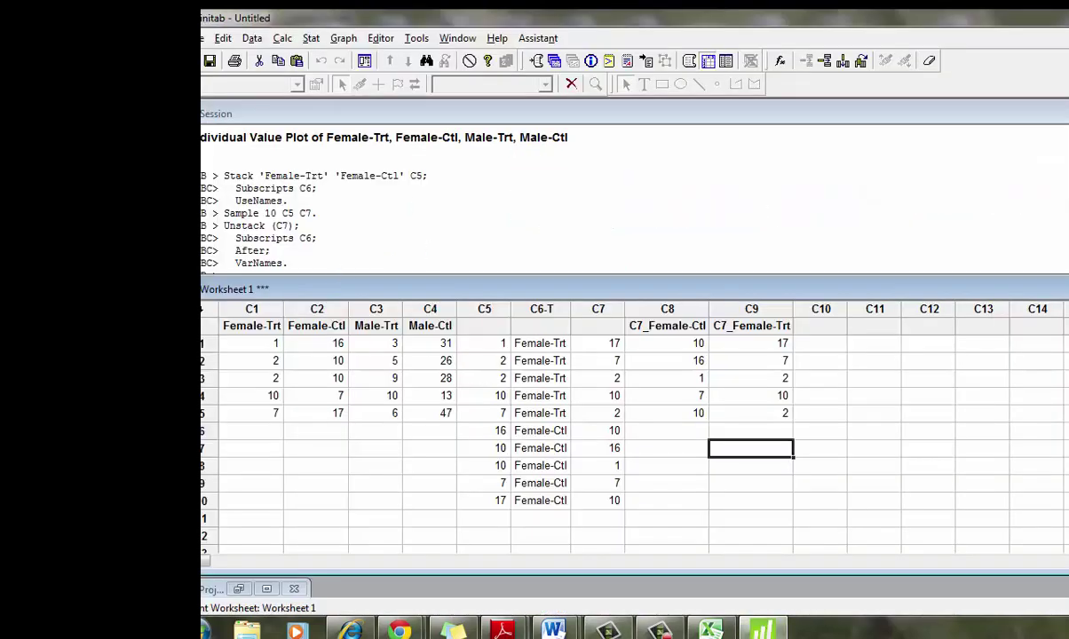
Step: Paste and run let C10 = mean(C8)-mean(C9) at the MTB> prompt, giving 1.2 in C10
left_click(401, 255)
key("ctrl+v")
key("Return")
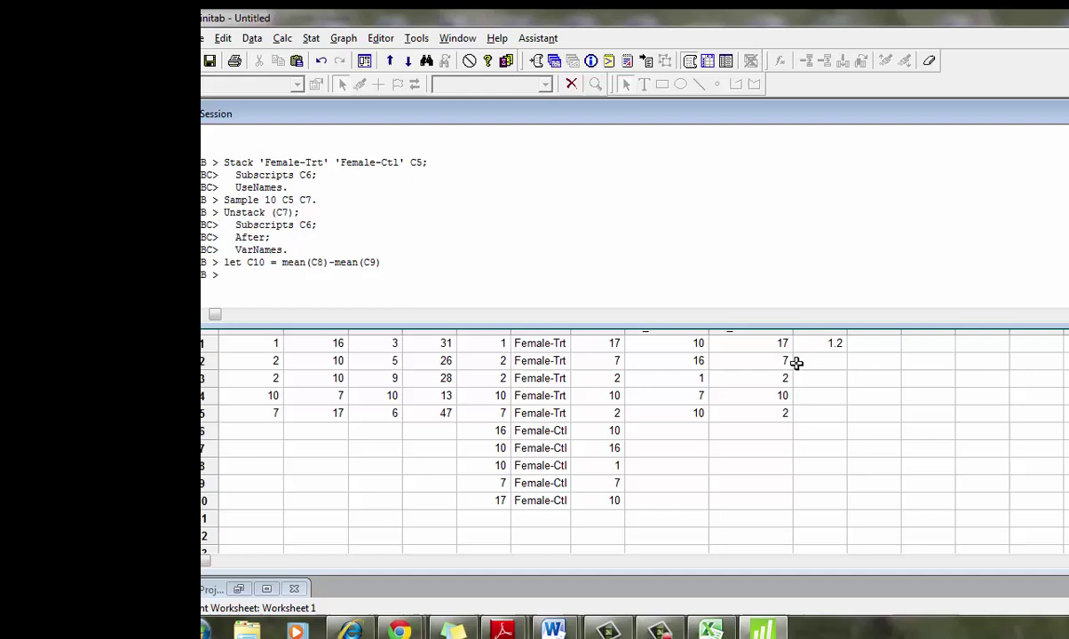
left_click(893, 430)
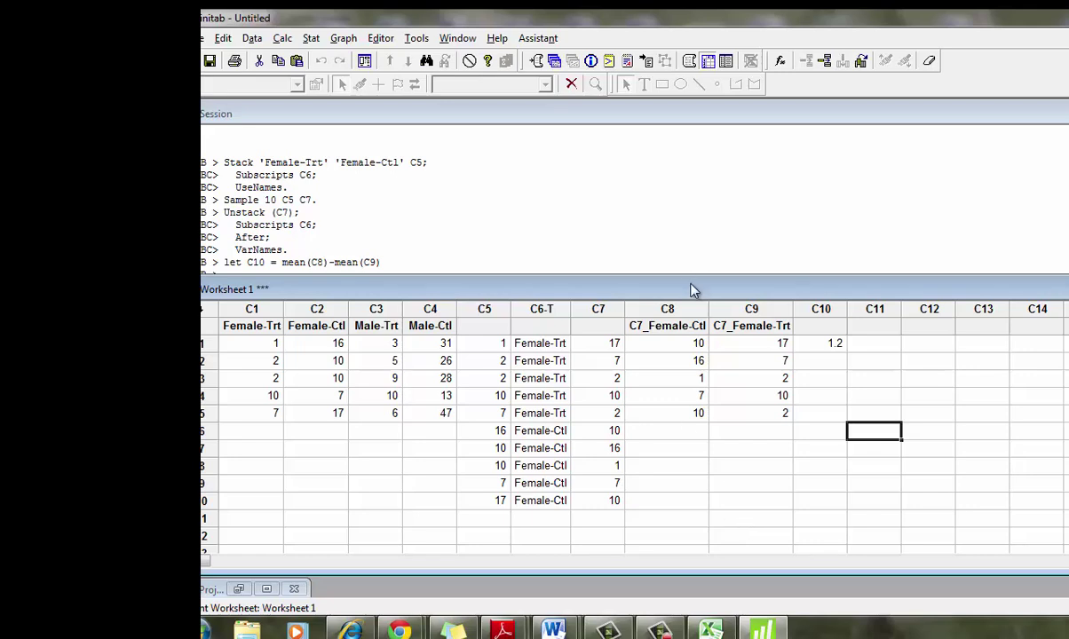
left_click_drag(694, 291, 695, 310)
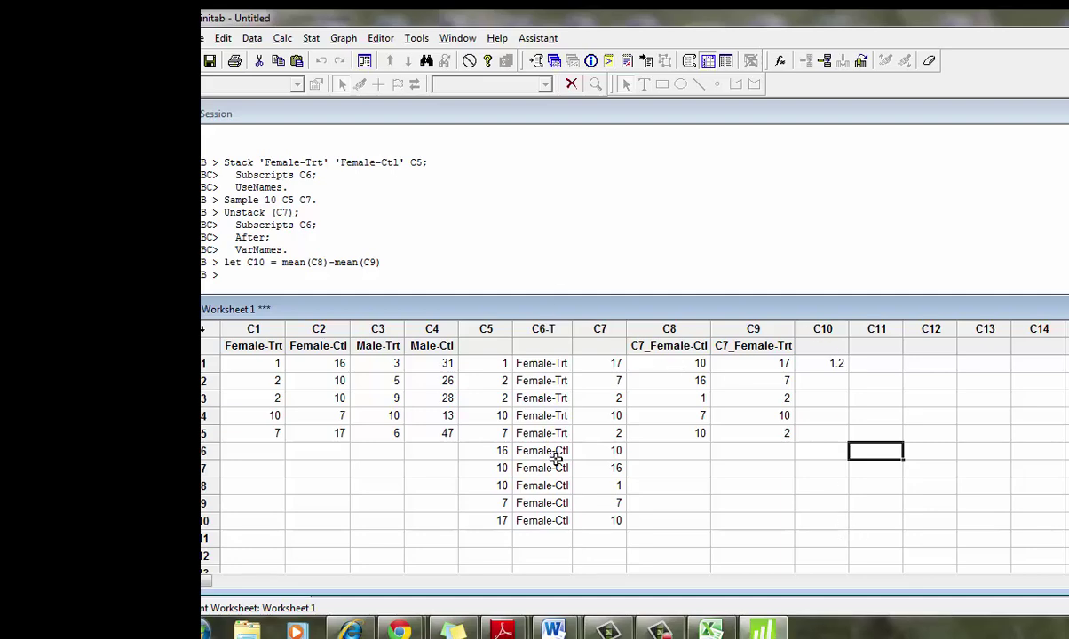
Step: Select step 9's macro in Minitab_2013.pdf, from sample 10 C5 C7 through let k1=k1+1
mouse_move(503, 630)
left_click(580, 558)
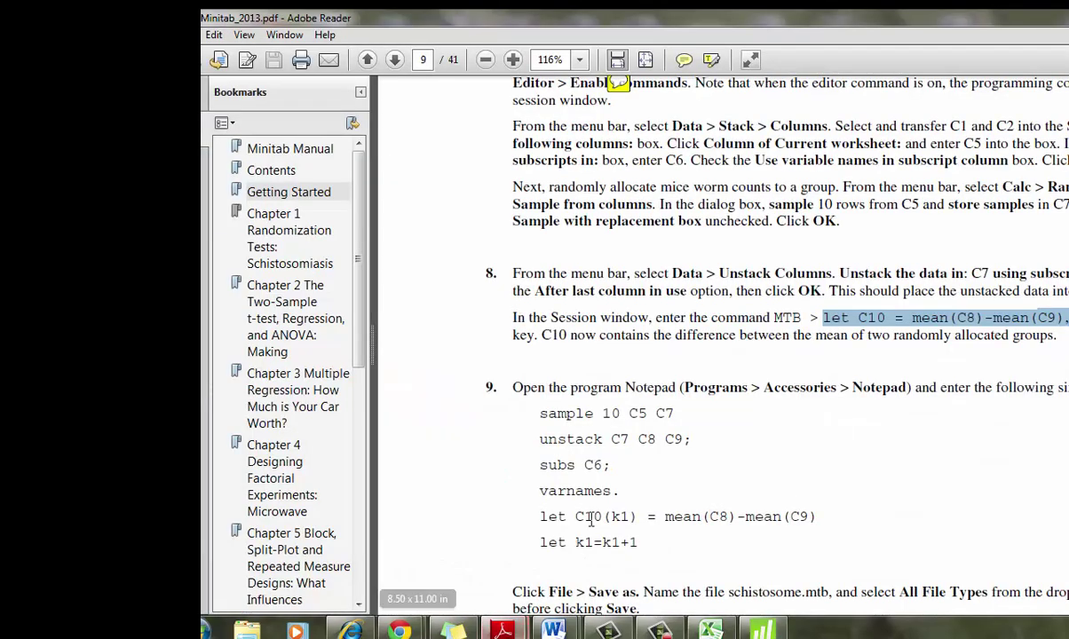
left_click_drag(539, 413, 644, 535)
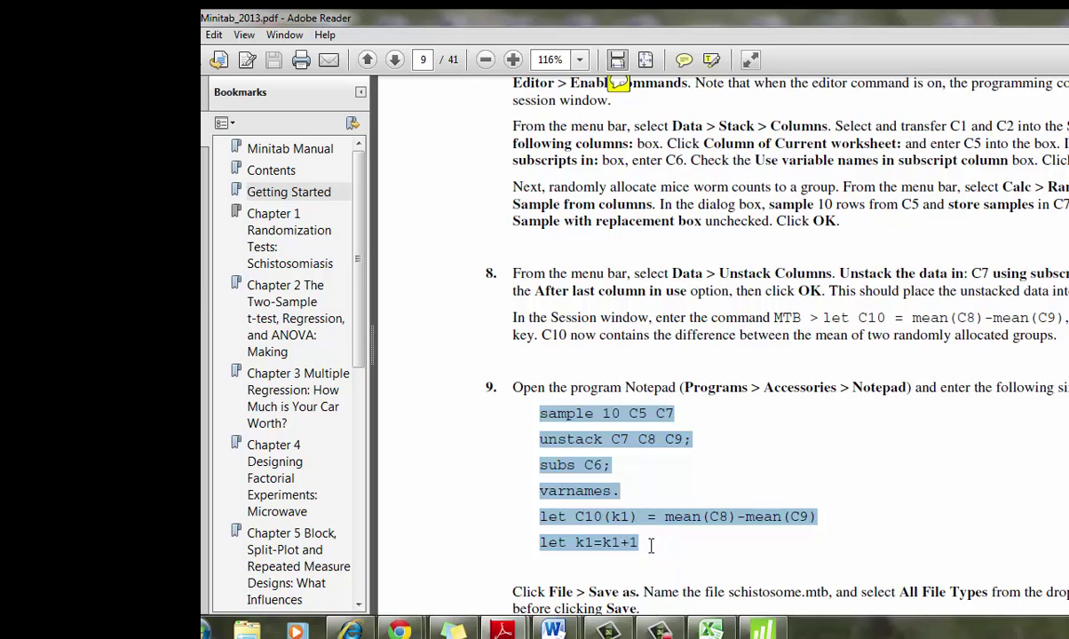
double_click(651, 516)
left_click_drag(536, 417, 641, 534)
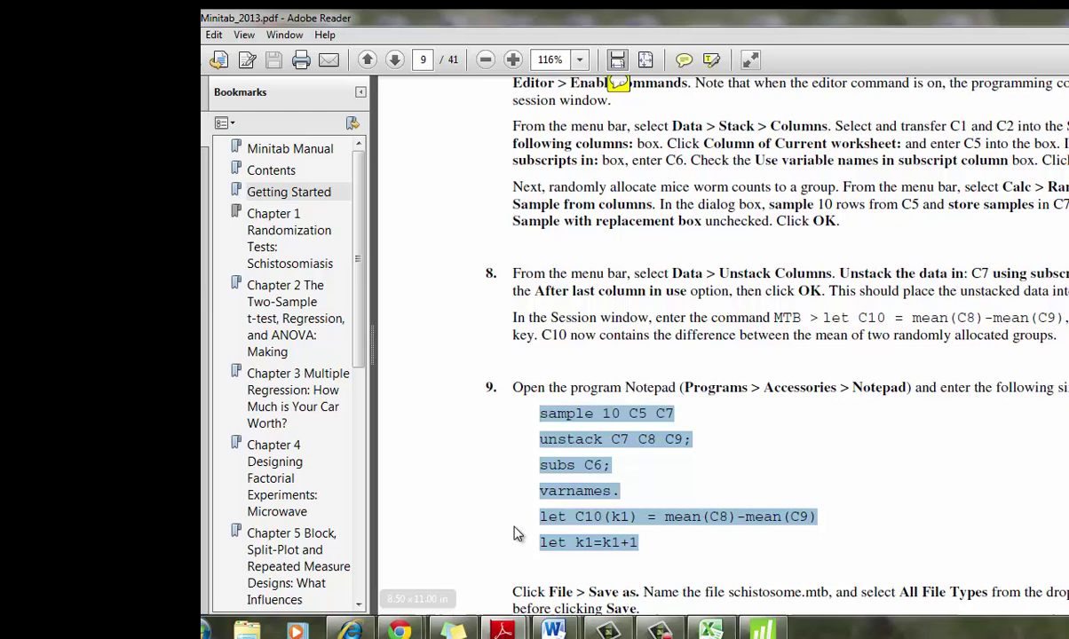
Step: Open Notepad and paste the six macro lines into it
left_click(206, 630)
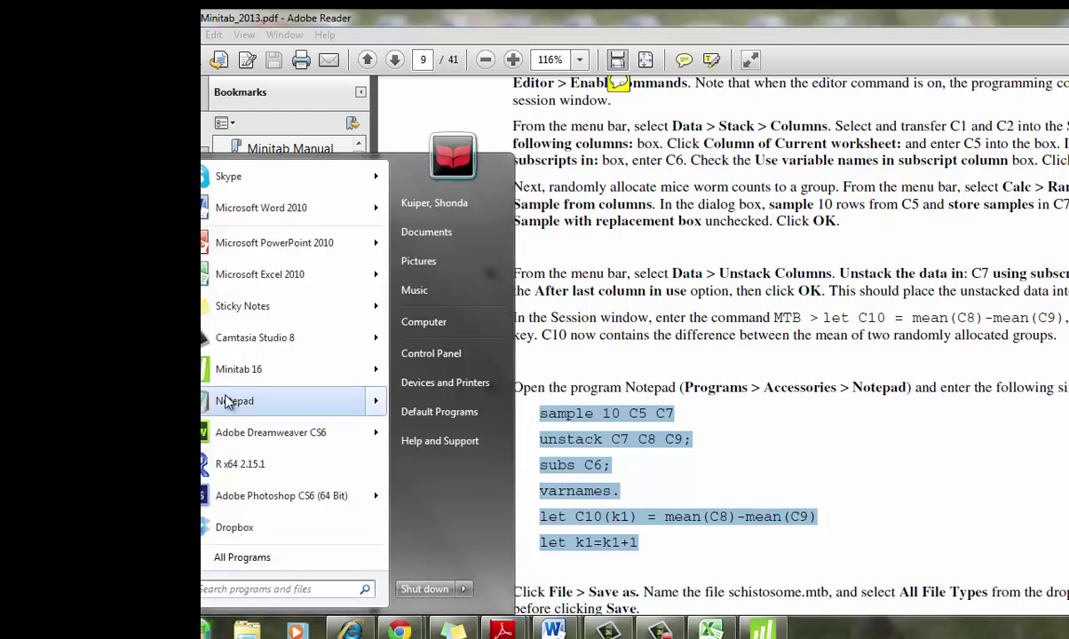
left_click(228, 404)
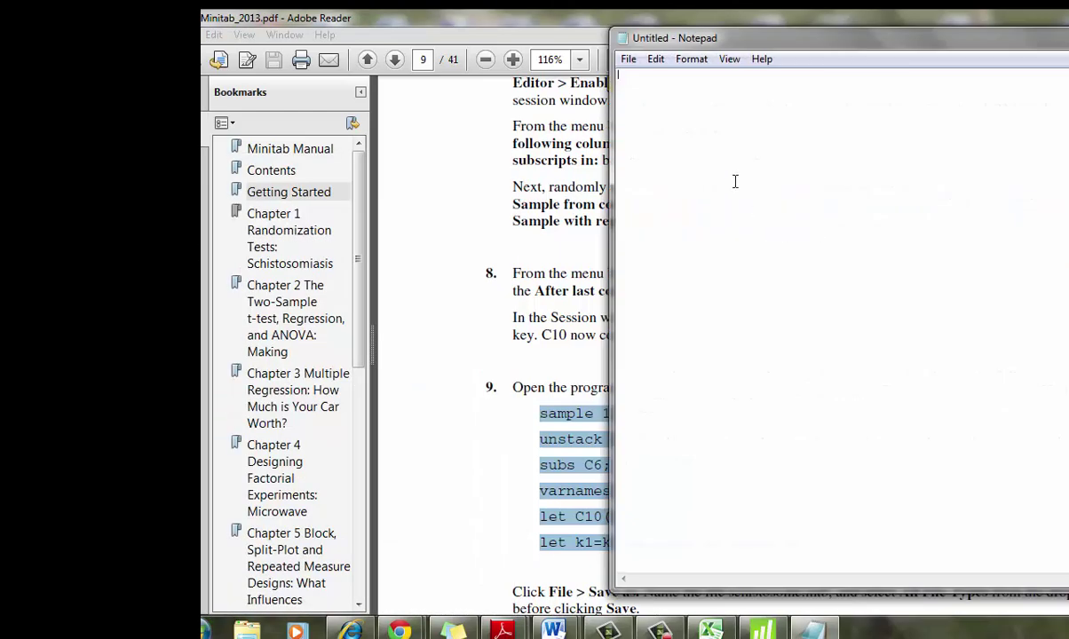
key("ctrl+v")
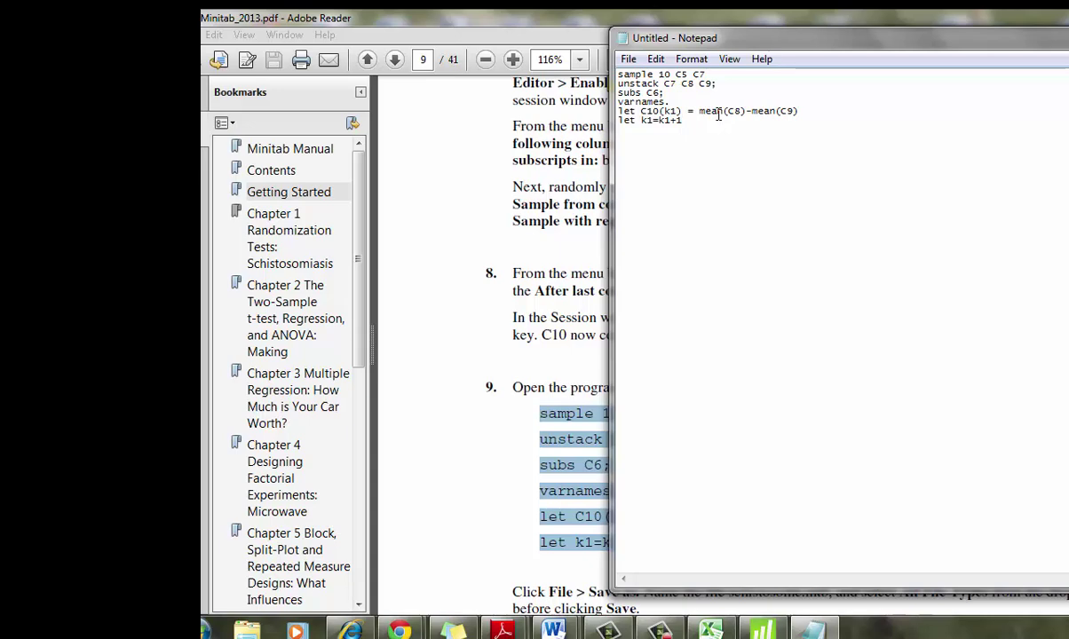
left_click(454, 239)
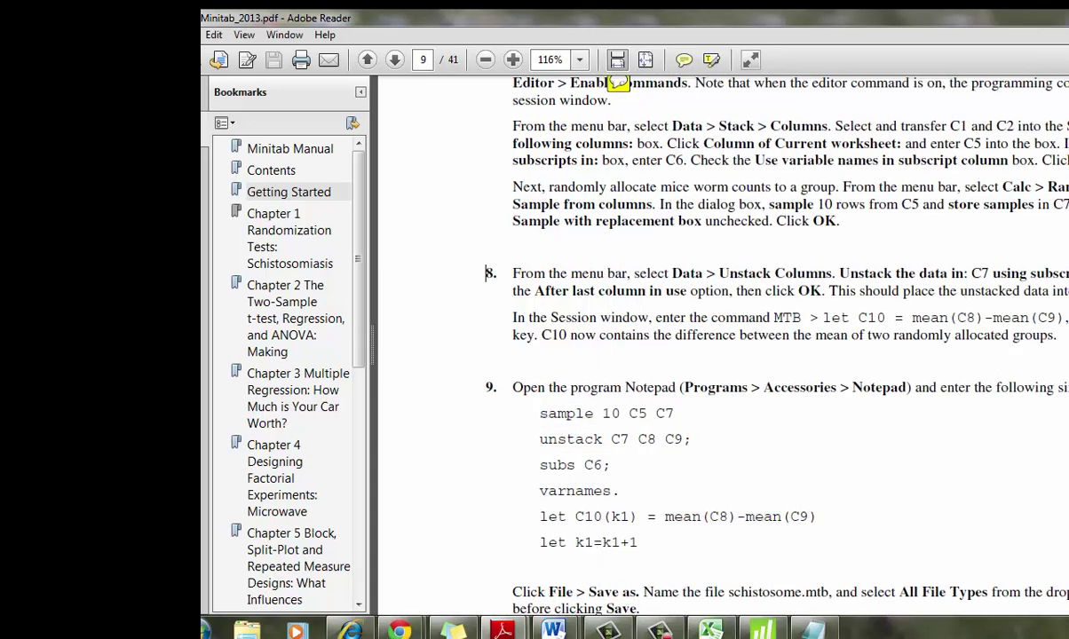
scroll(486, 258, "down", 5)
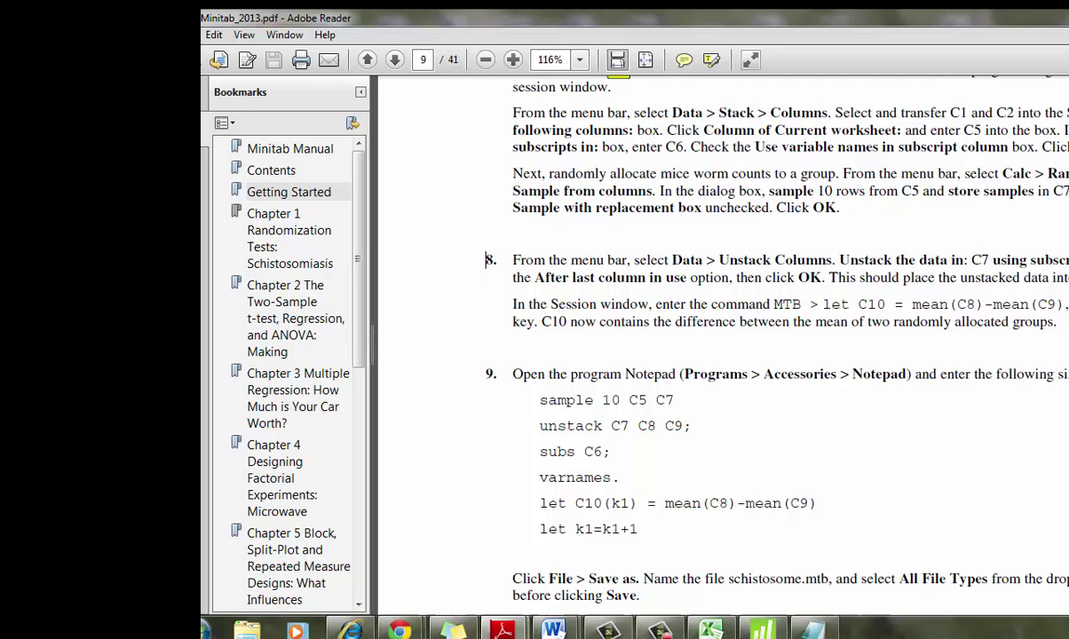
key("alt+Tab")
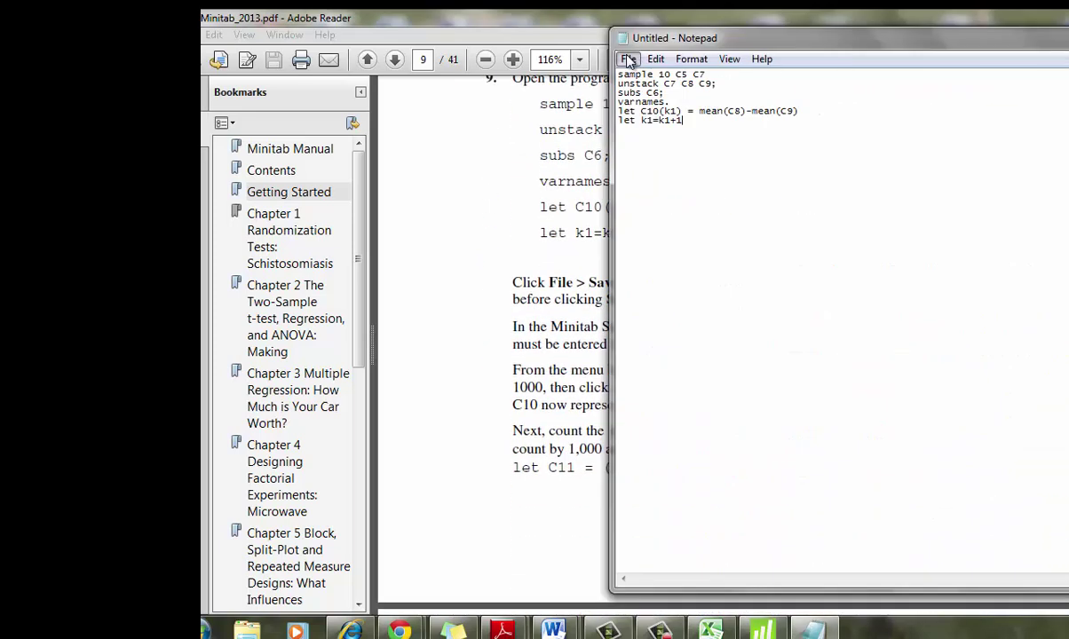
Step: Save the Notepad file as schistosome.mtb with Save as type set to All Files
left_click(628, 59)
left_click(667, 134)
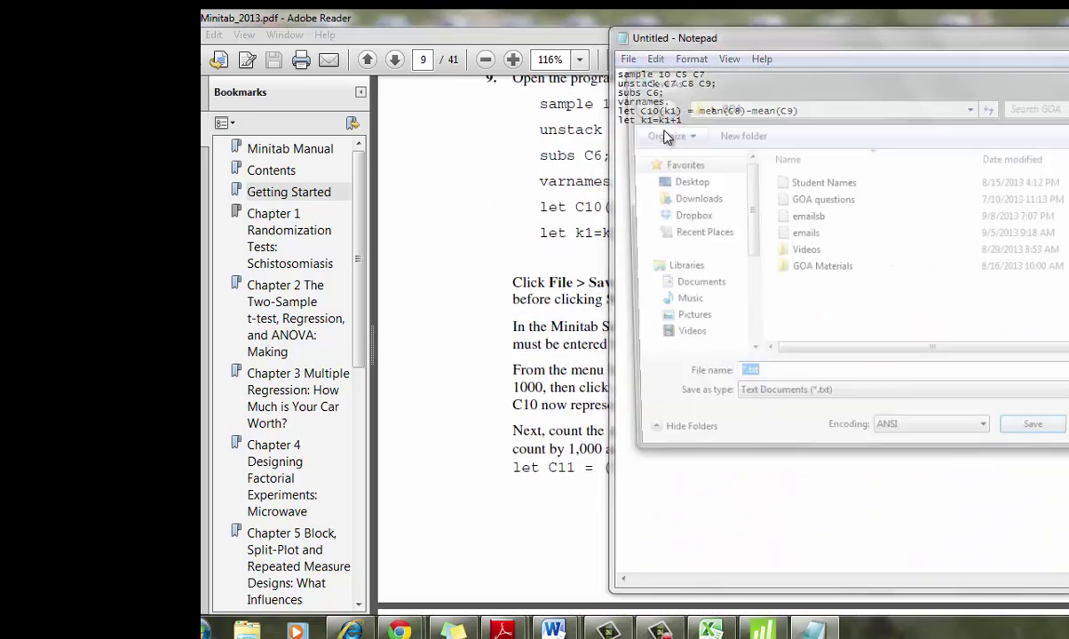
left_click(1012, 401)
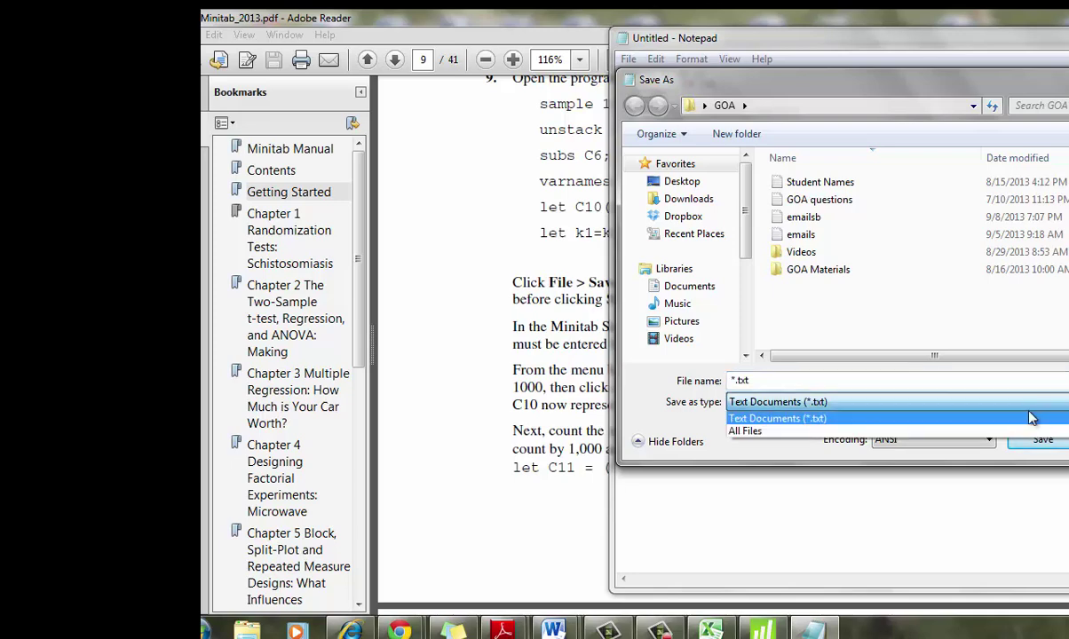
left_click(1010, 432)
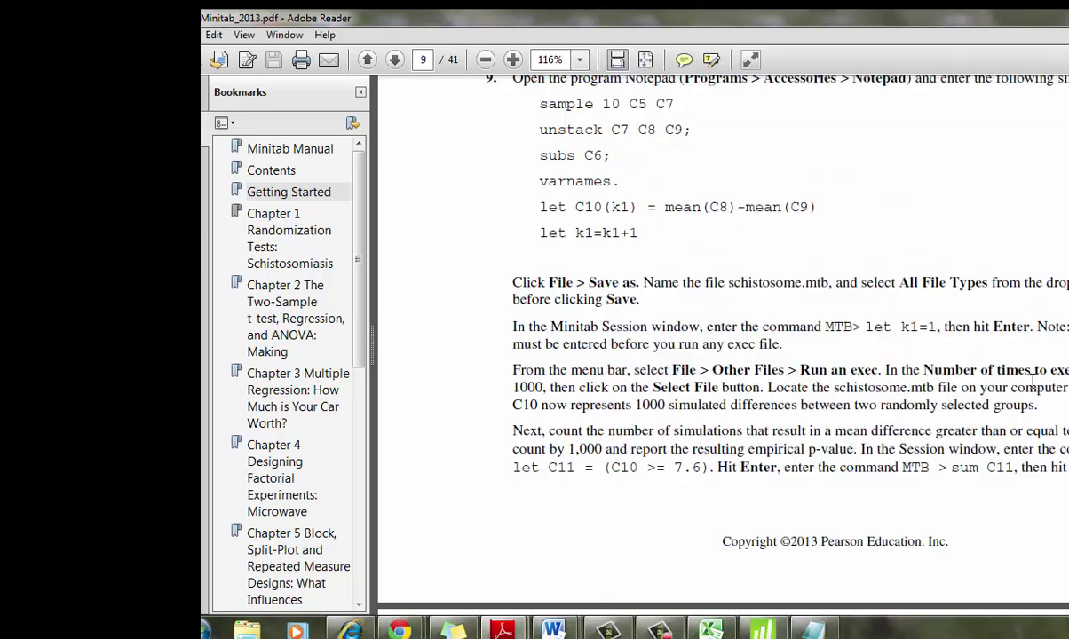
left_click_drag(728, 282, 819, 283)
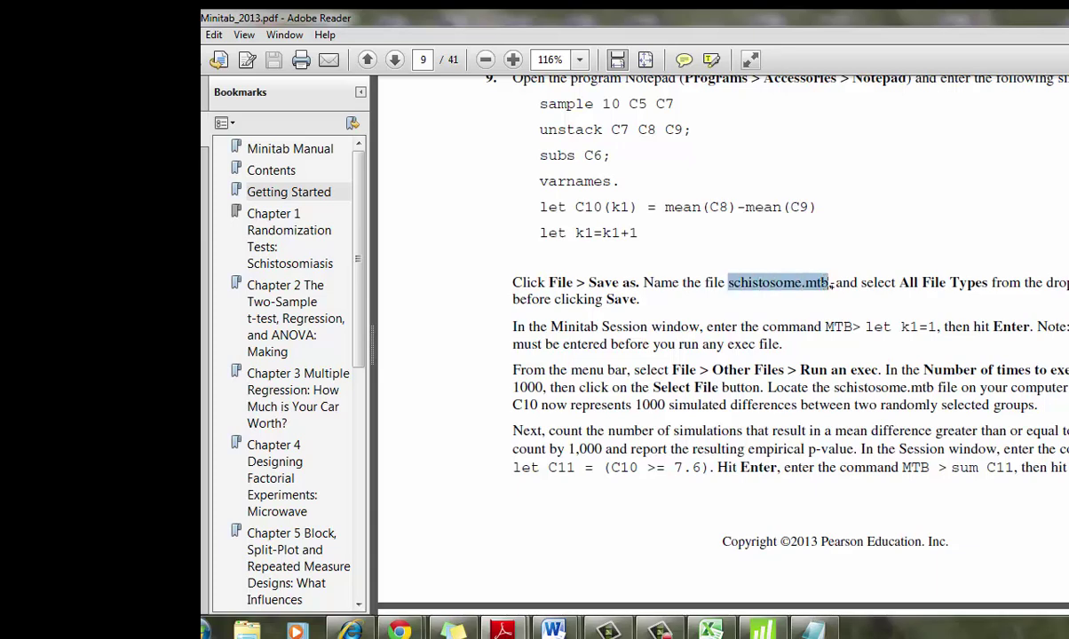
left_click(815, 631)
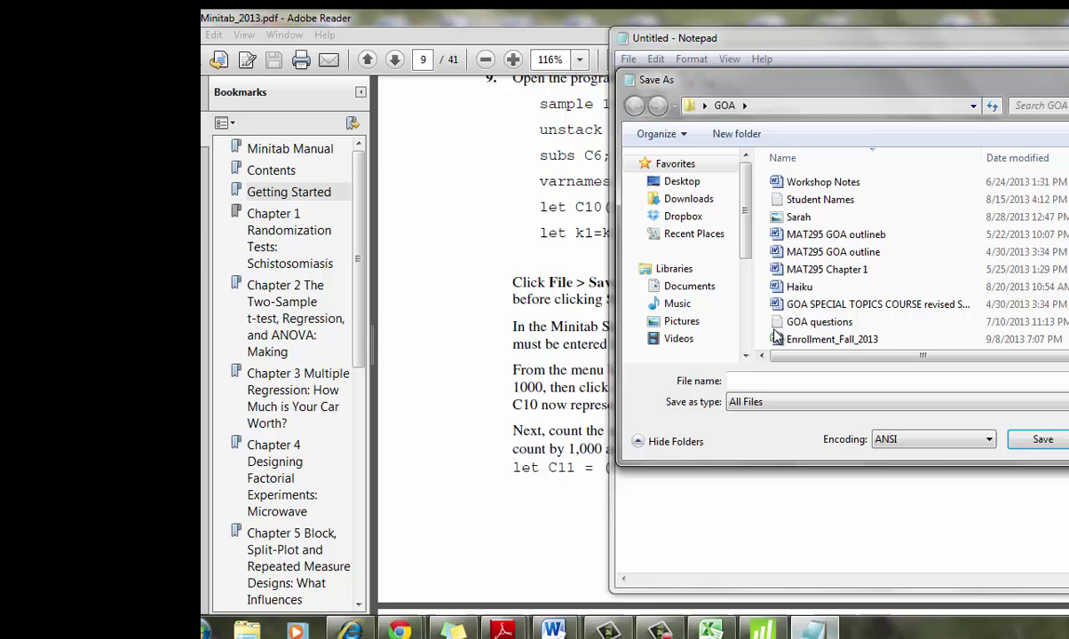
left_click(761, 381)
type("schistosome.mtb")
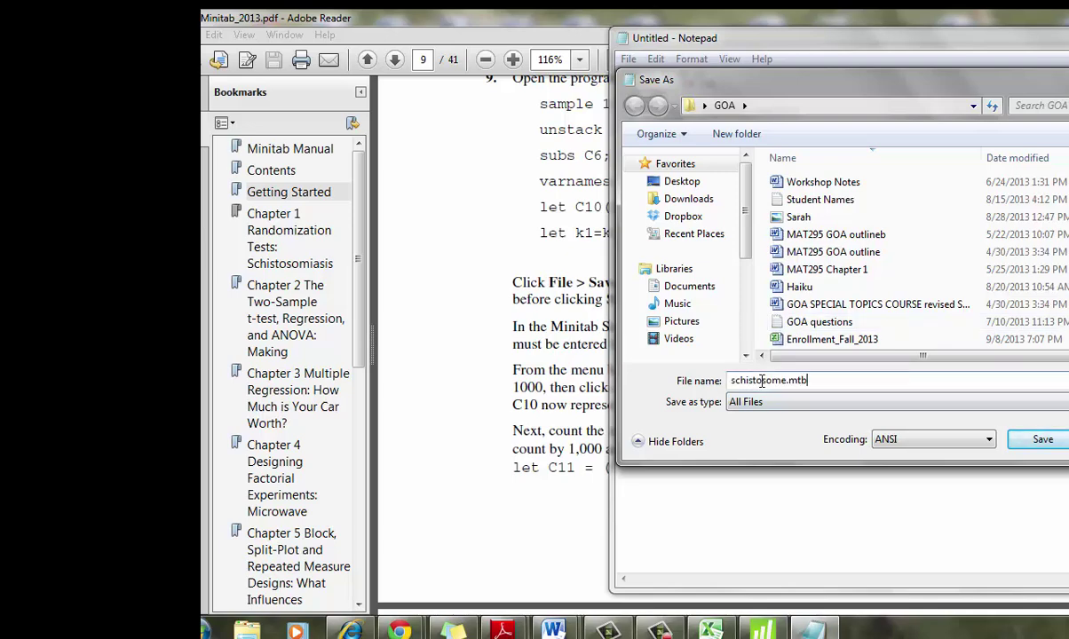
left_click(1042, 439)
left_click(677, 369)
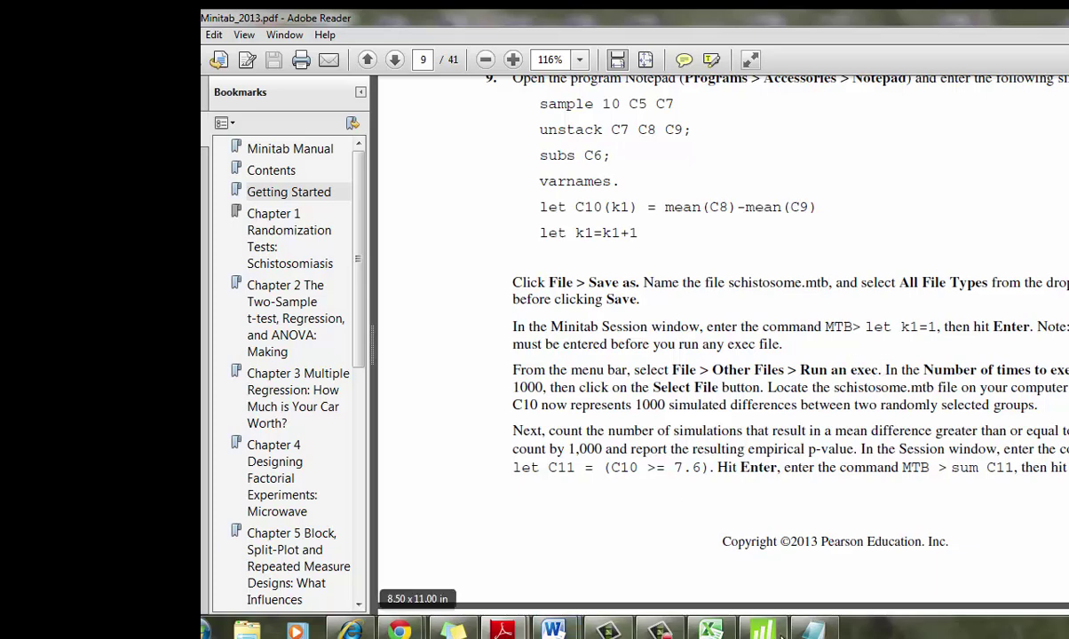
Step: Open File > Other Files > Run an Exec in Minitab, then cancel it
left_click(762, 629)
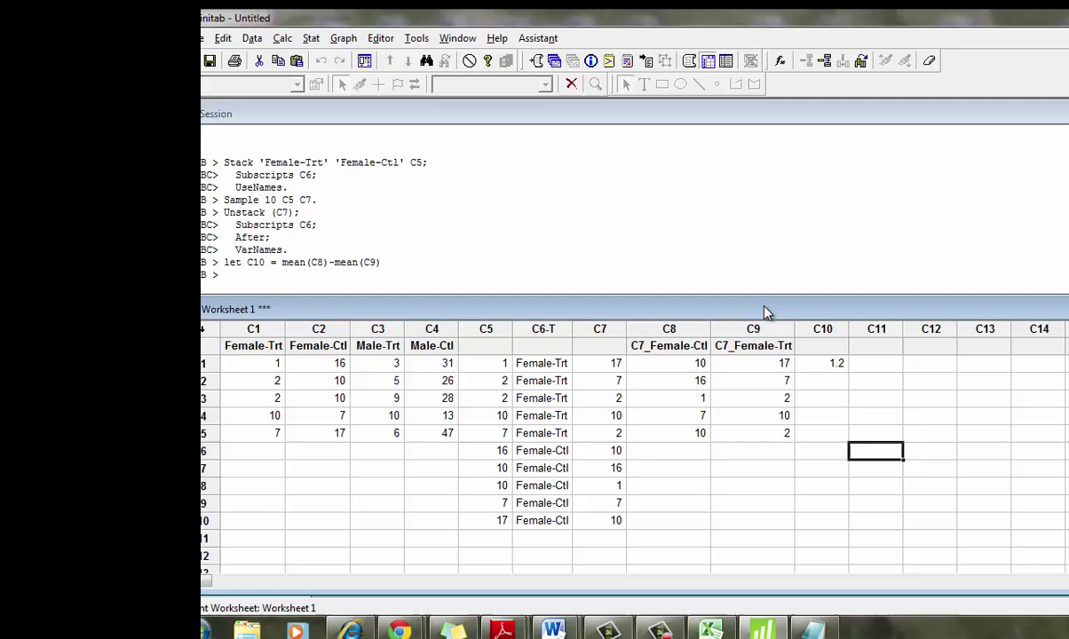
left_click(204, 41)
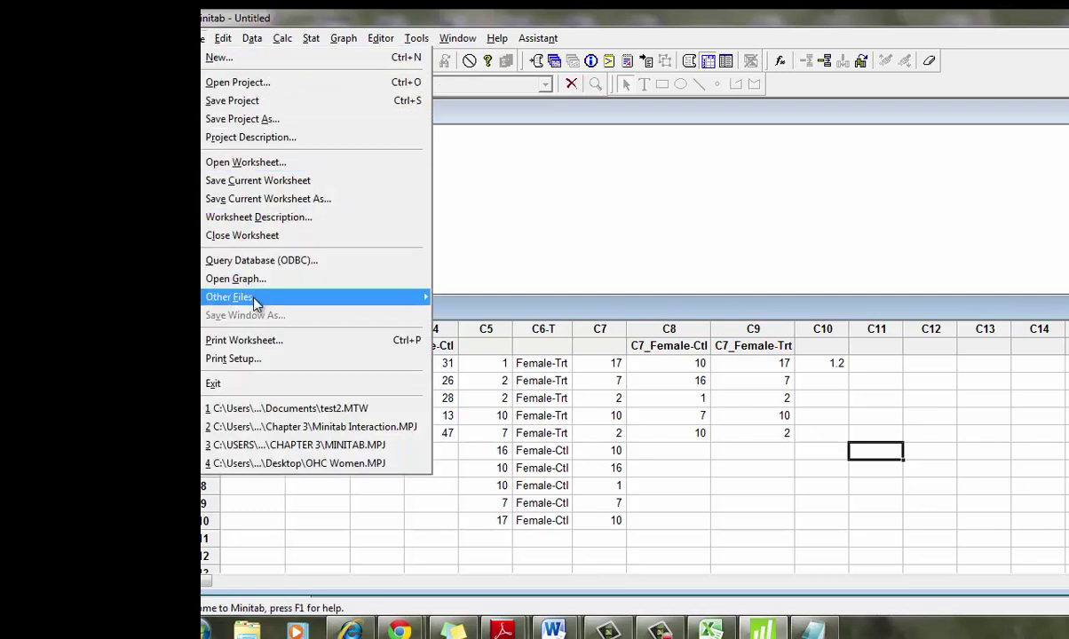
mouse_move(254, 299)
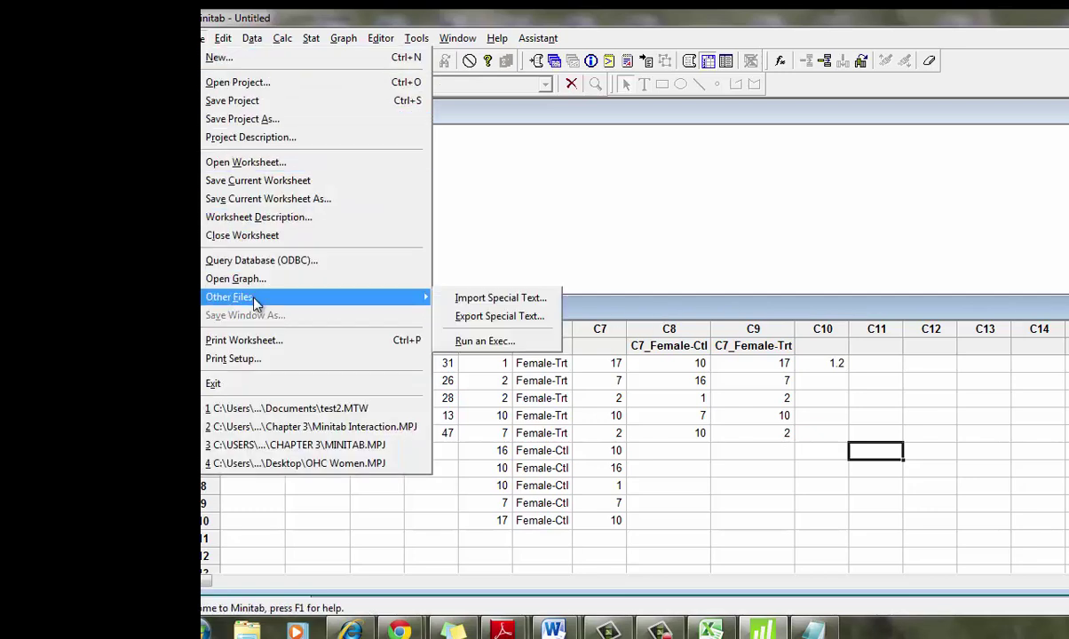
left_click(480, 341)
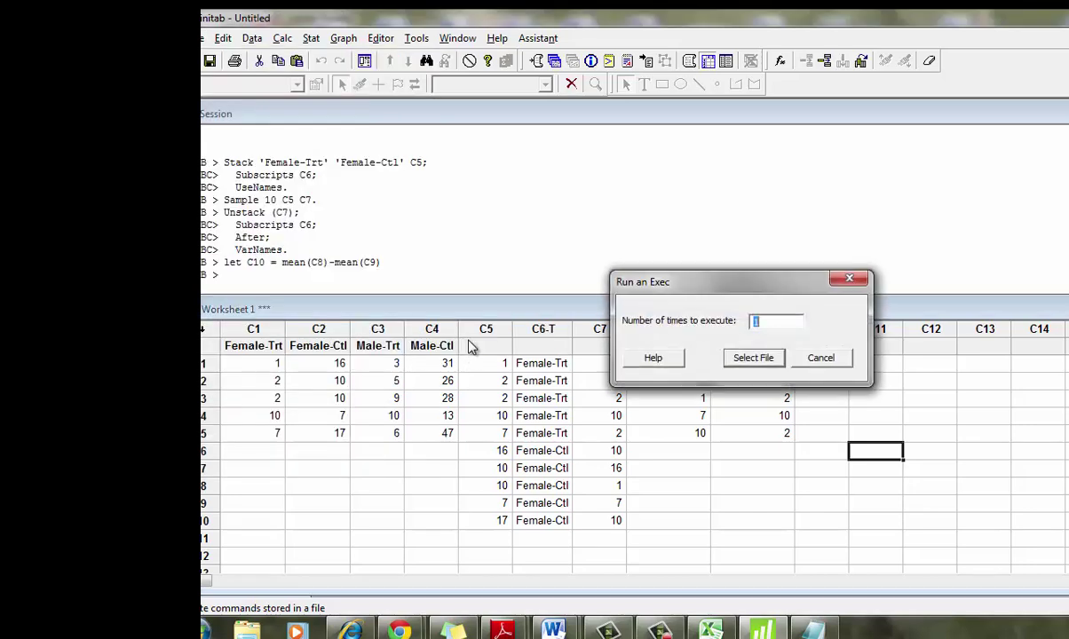
left_click(815, 360)
Step: Enter let k1=1 at the MTB prompt to initialise the counter
left_click(279, 271)
type("let")
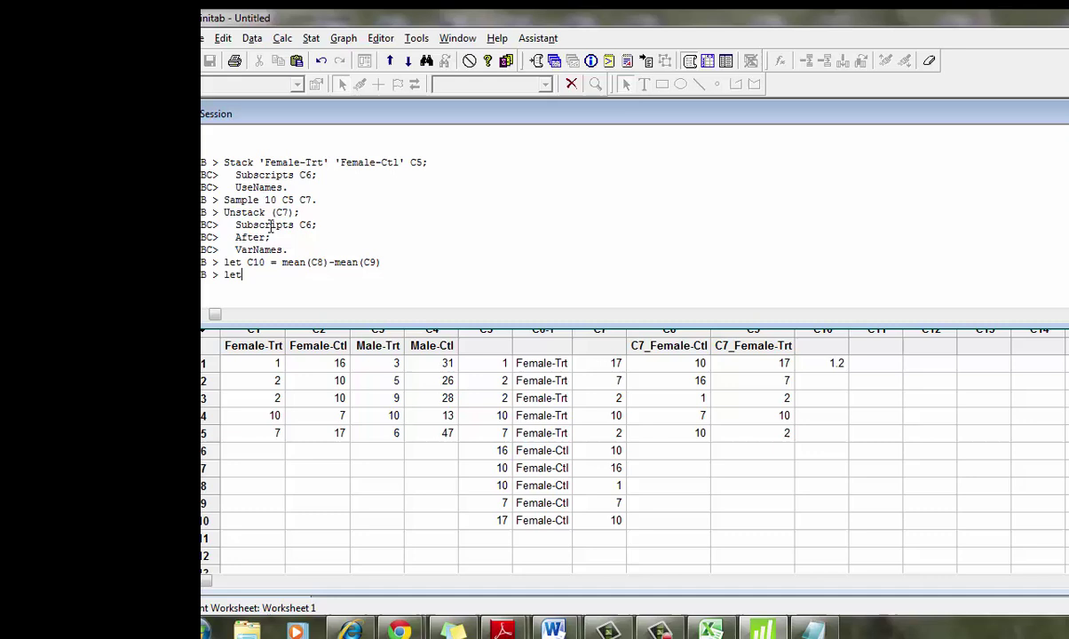
type(" k")
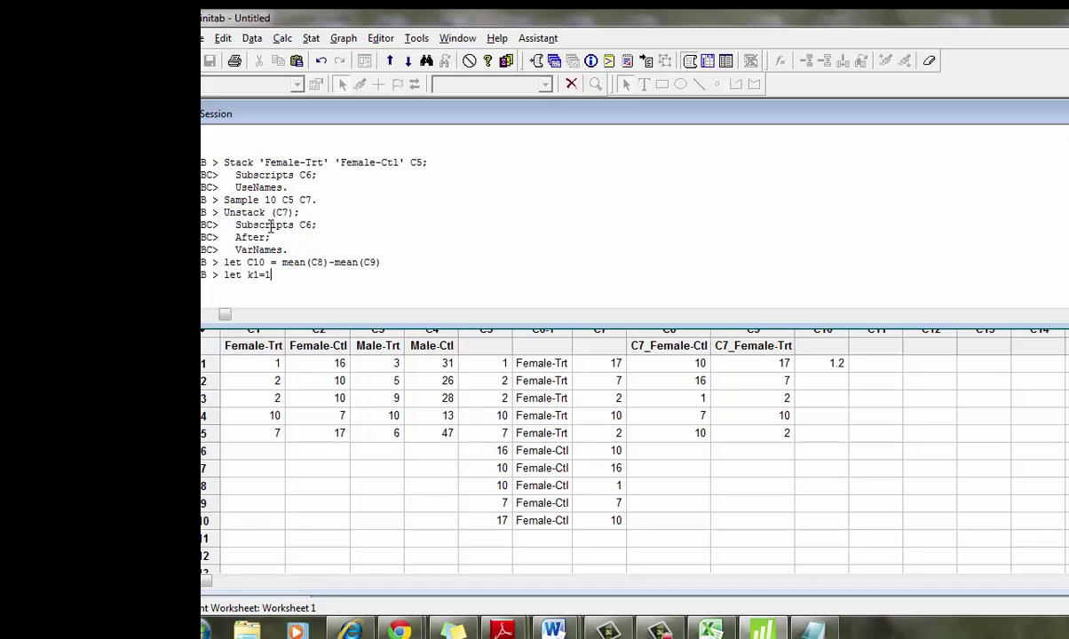
type("1=1")
key("Return")
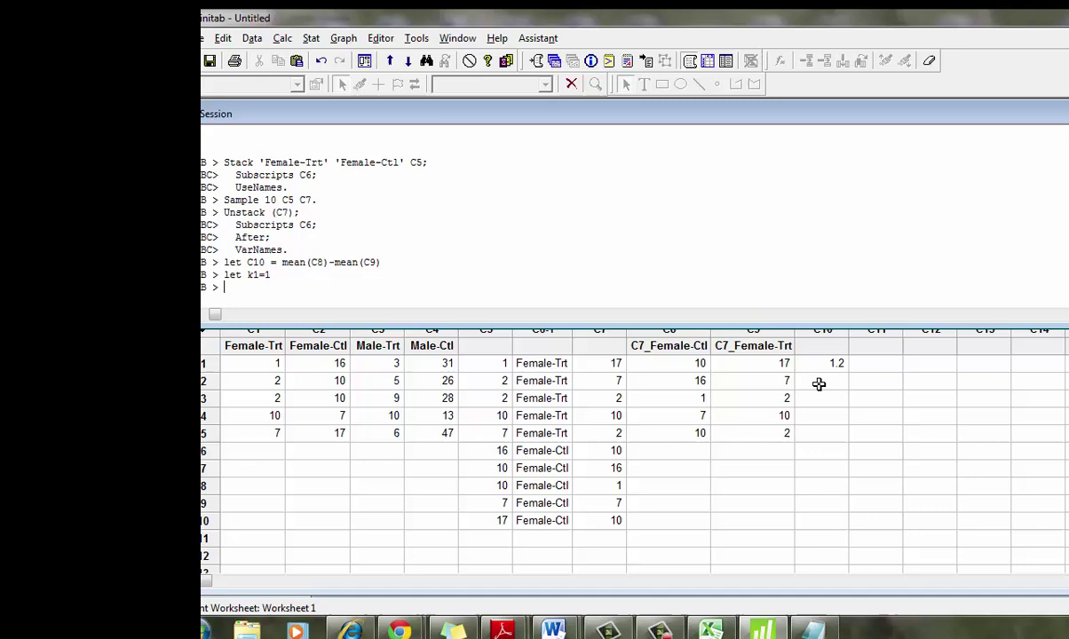
Step: Run Desktop > GOA > schistosome.mtb as an exec 5 times, filling C10 with five differences
left_click(199, 38)
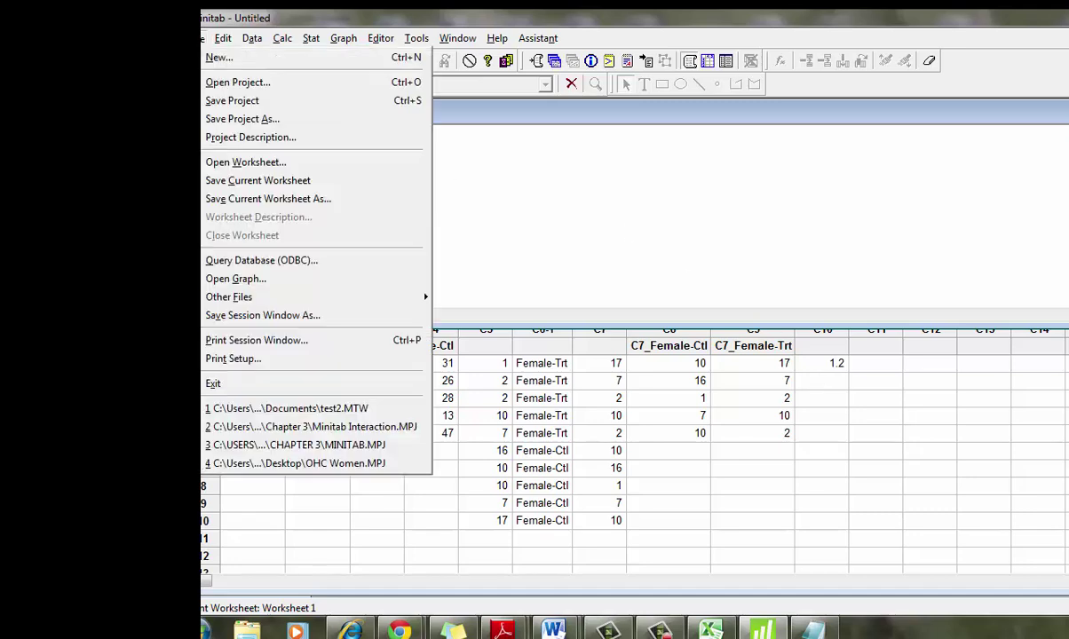
mouse_move(253, 302)
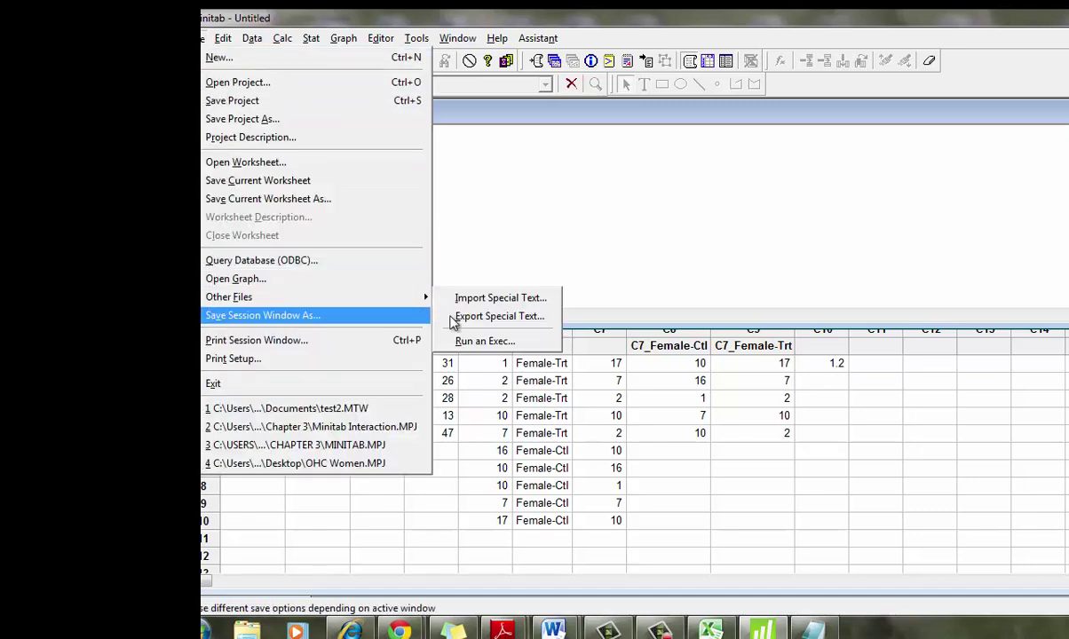
left_click(480, 342)
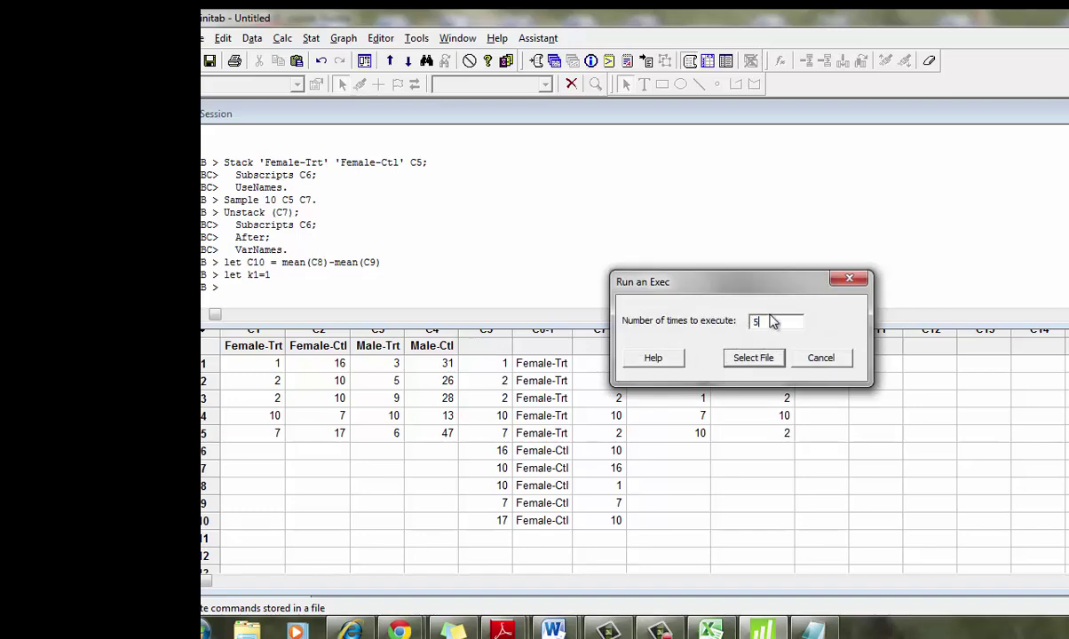
left_click(754, 358)
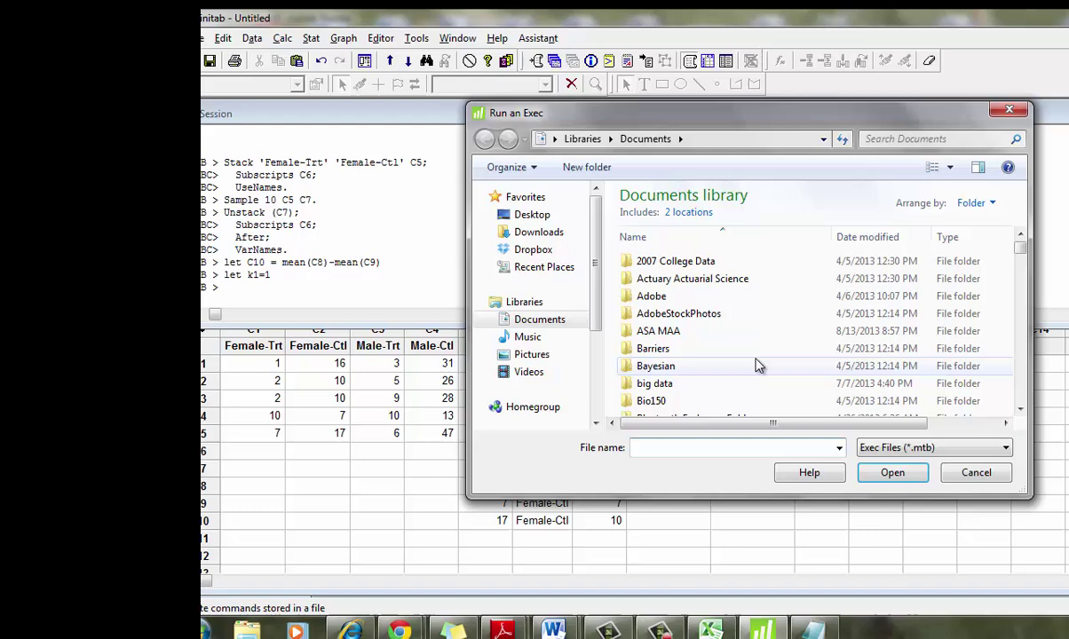
left_click(532, 214)
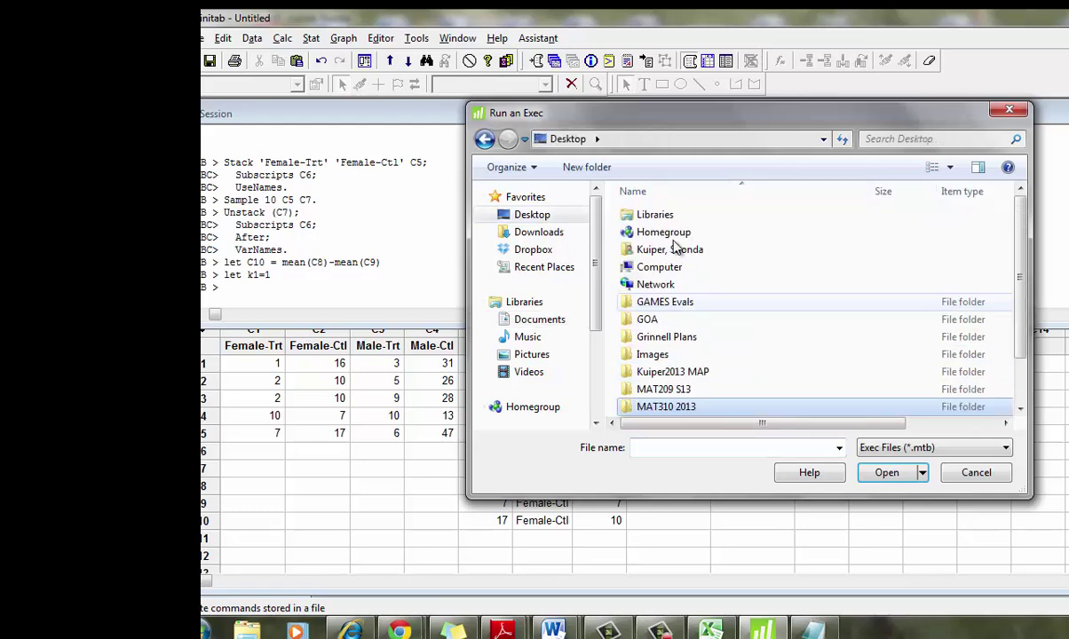
double_click(648, 319)
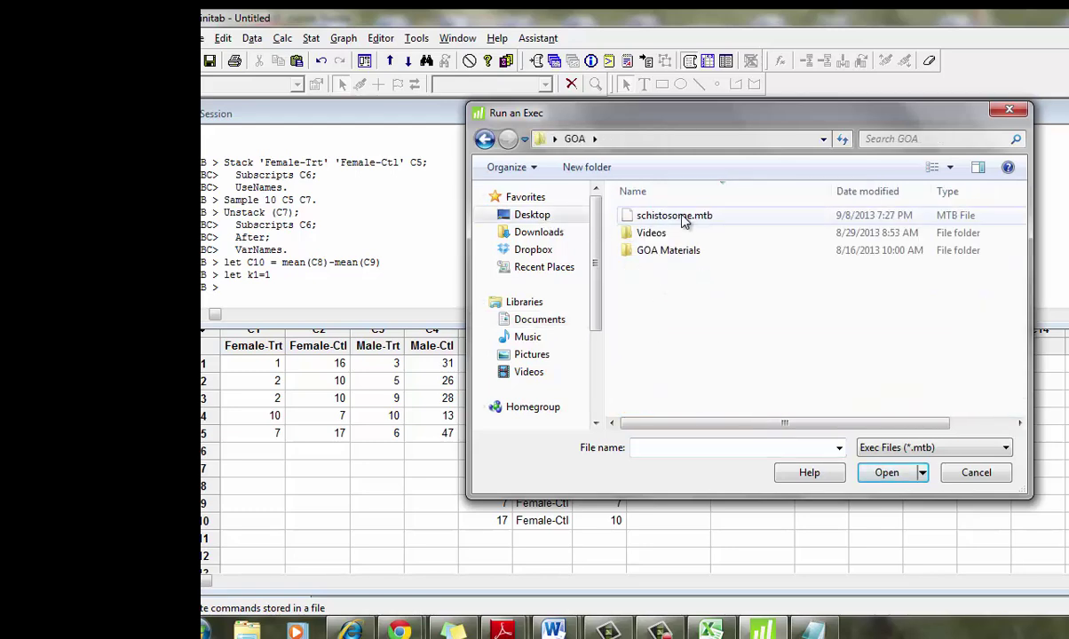
double_click(684, 216)
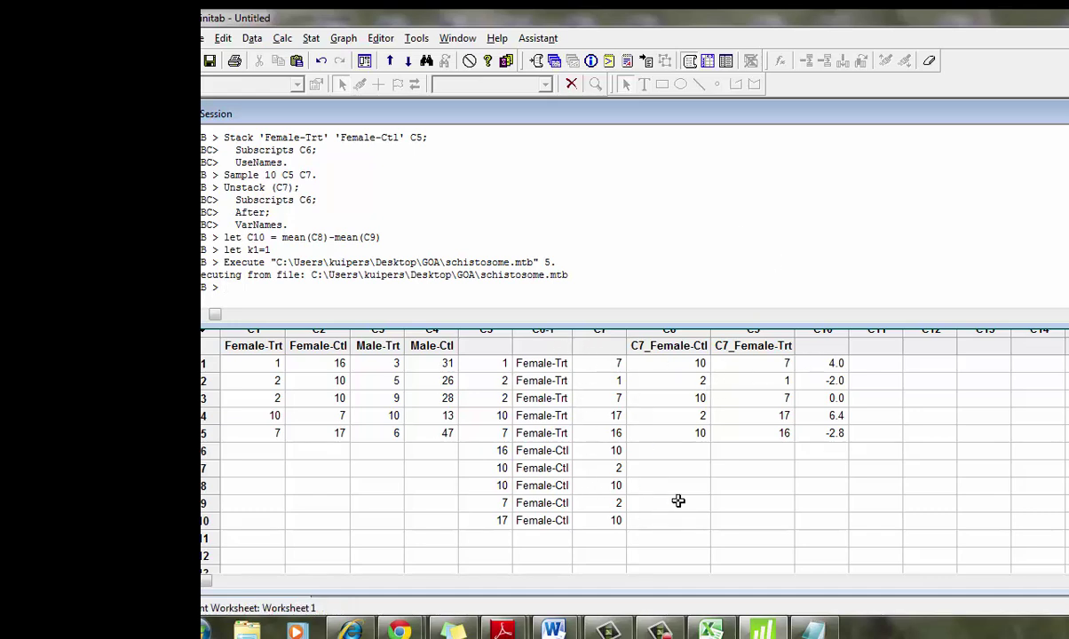
left_click(960, 388)
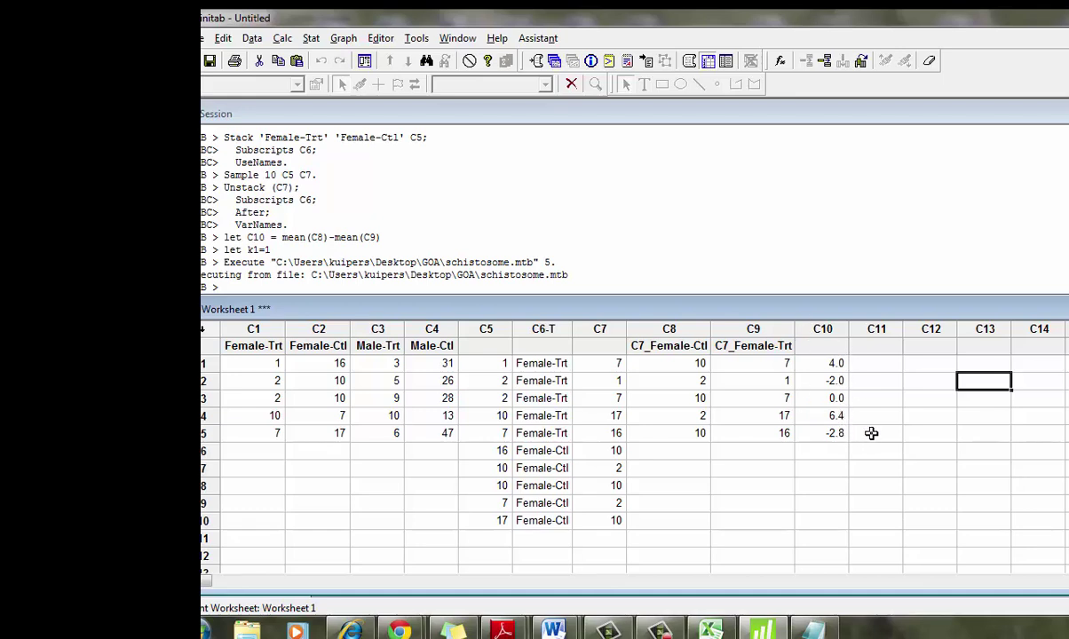
Step: Run the schistosome.mtb exec 9995 more times to fill C10, then return to the PDF manual
left_click(461, 283)
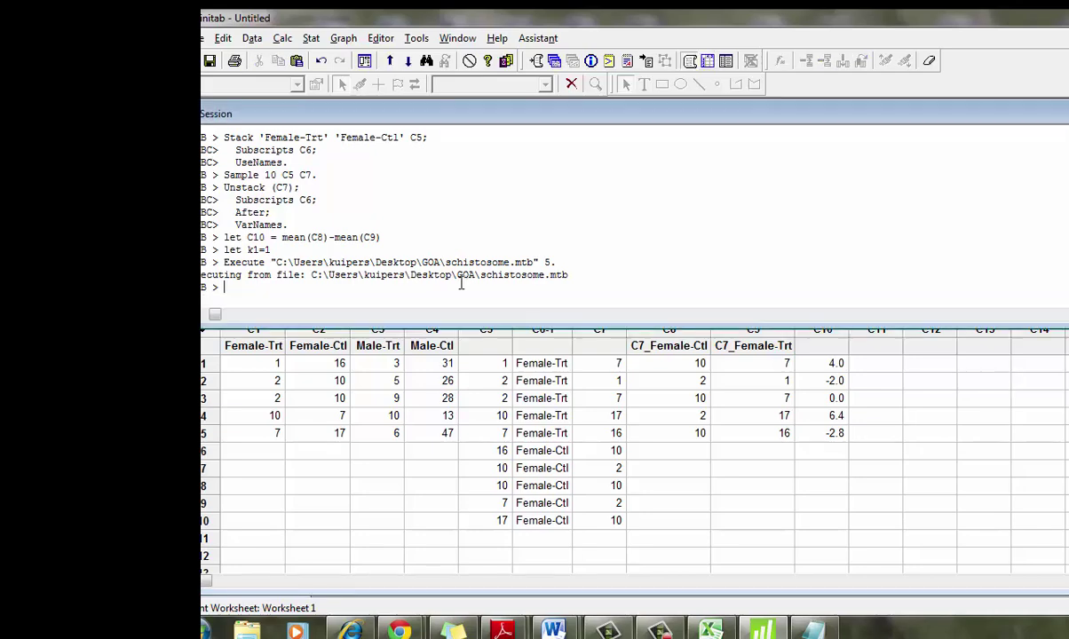
left_click(197, 38)
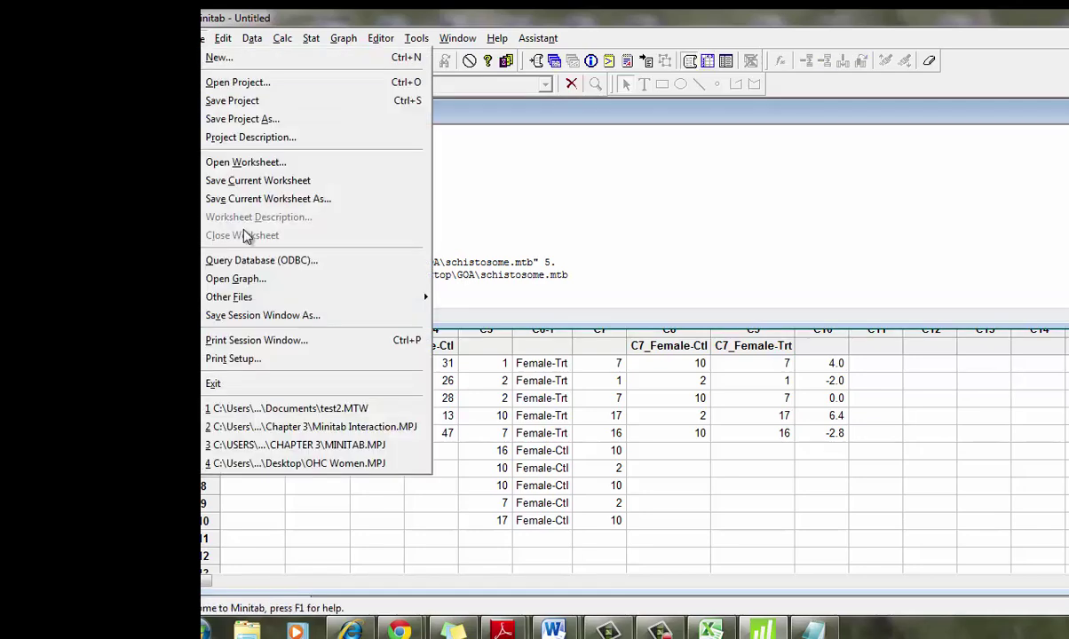
mouse_move(240, 296)
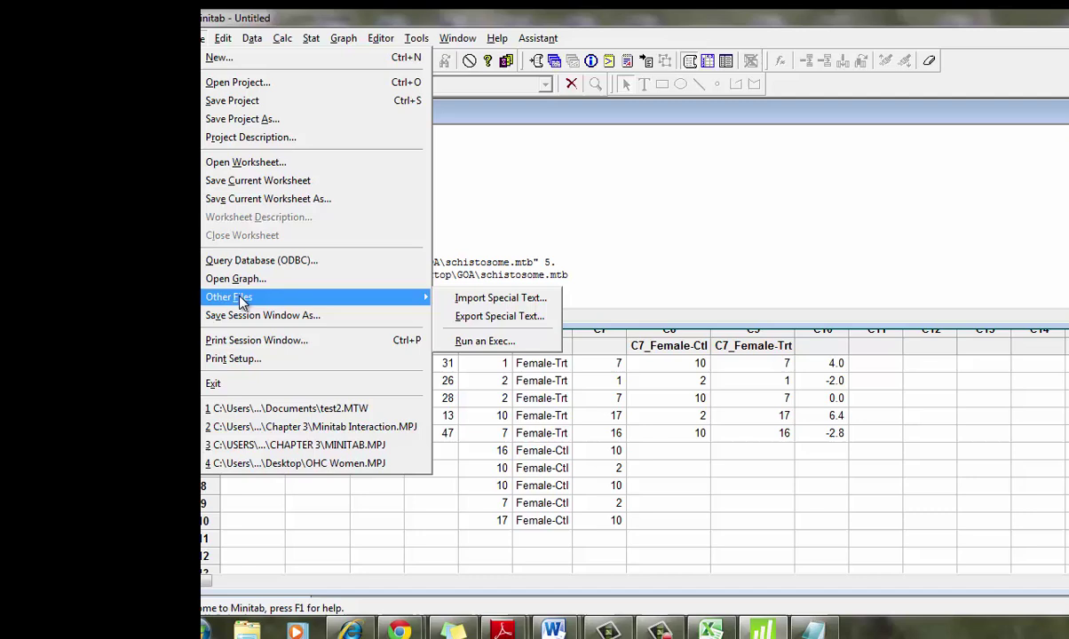
left_click(470, 347)
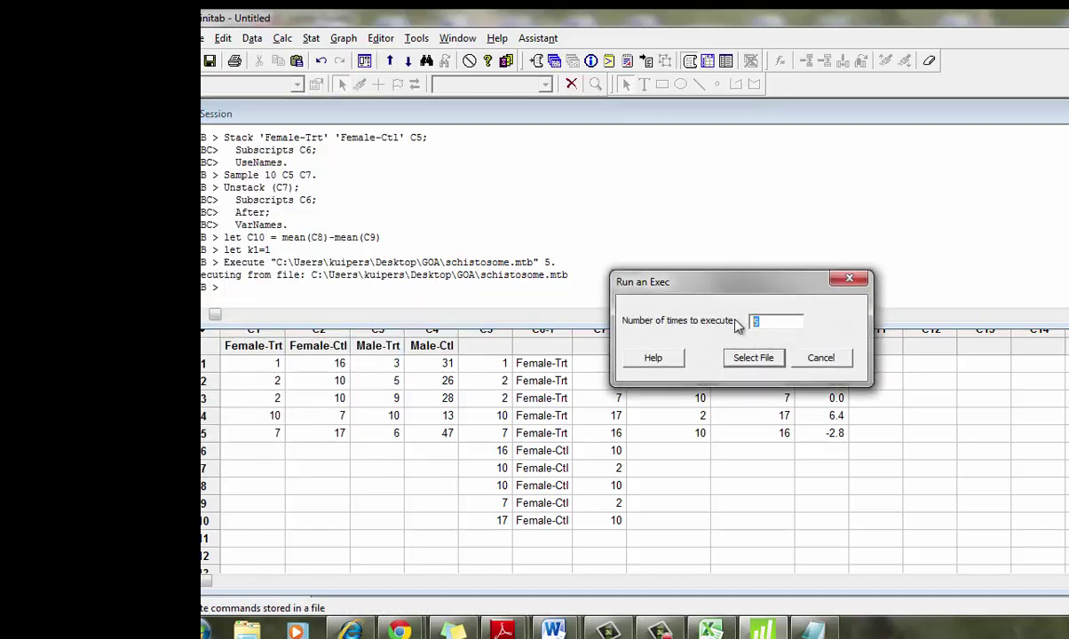
type("9995")
left_click(759, 360)
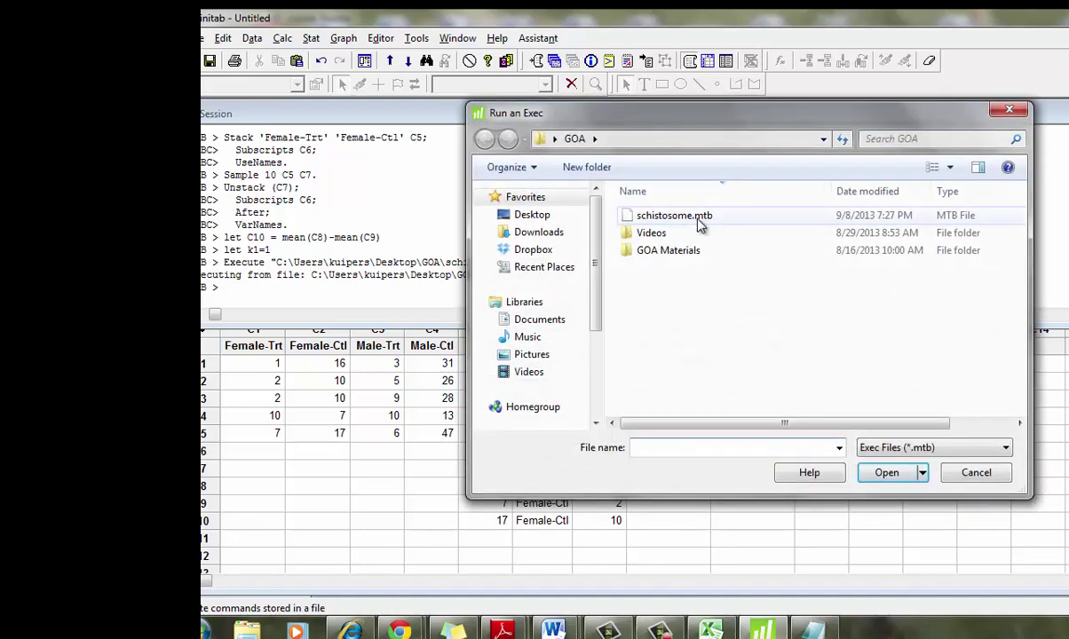
double_click(675, 216)
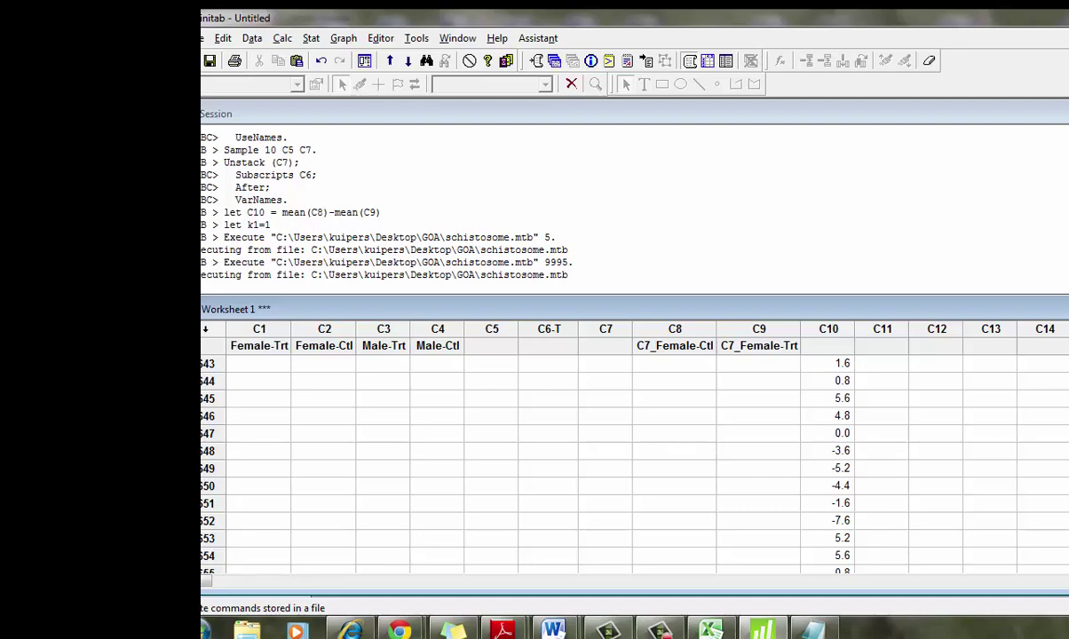
key("alt+Tab")
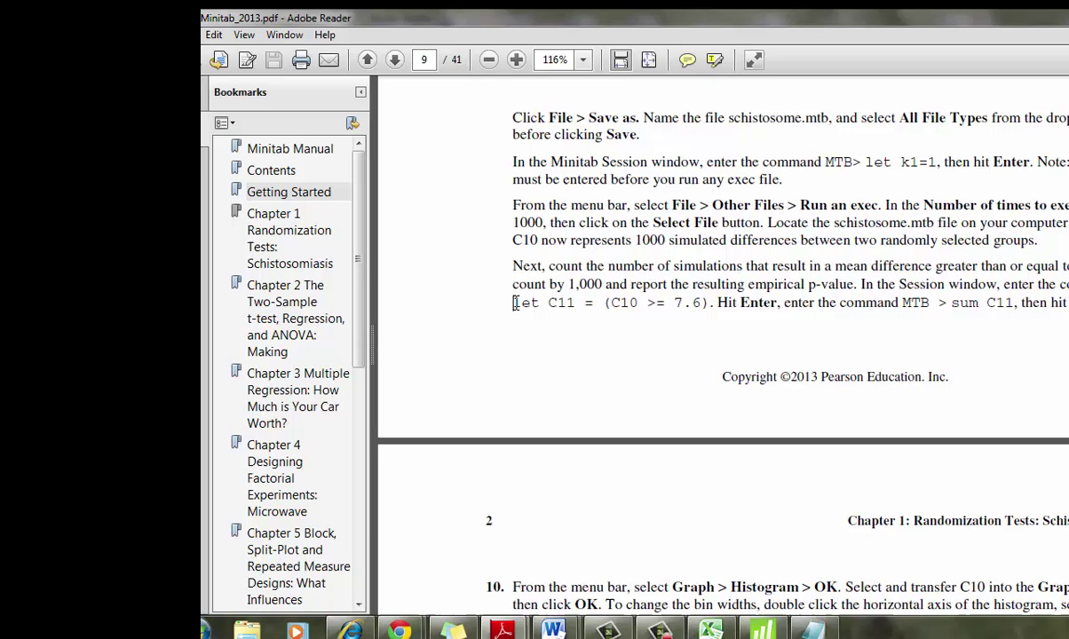
Step: Select the manual's 'let C11 = (C10 >= 7.6)' command text for copying
left_click_drag(516, 303, 704, 302)
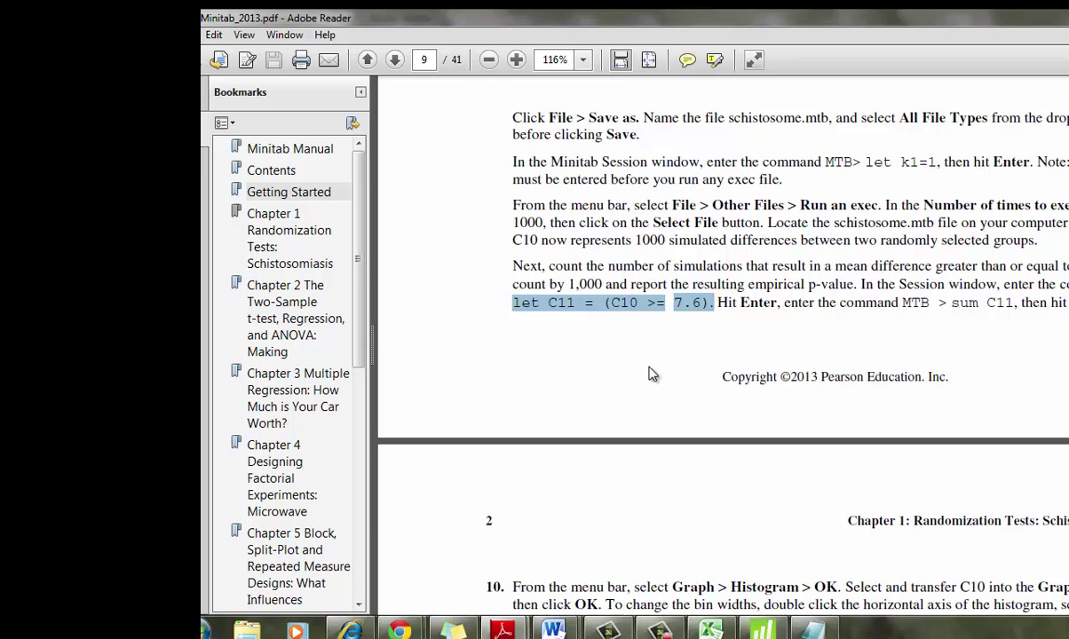
Step: Run the pasted command let C11 = (C10 >= 7.6) without its period, and check C11 in the worksheet
left_click(762, 630)
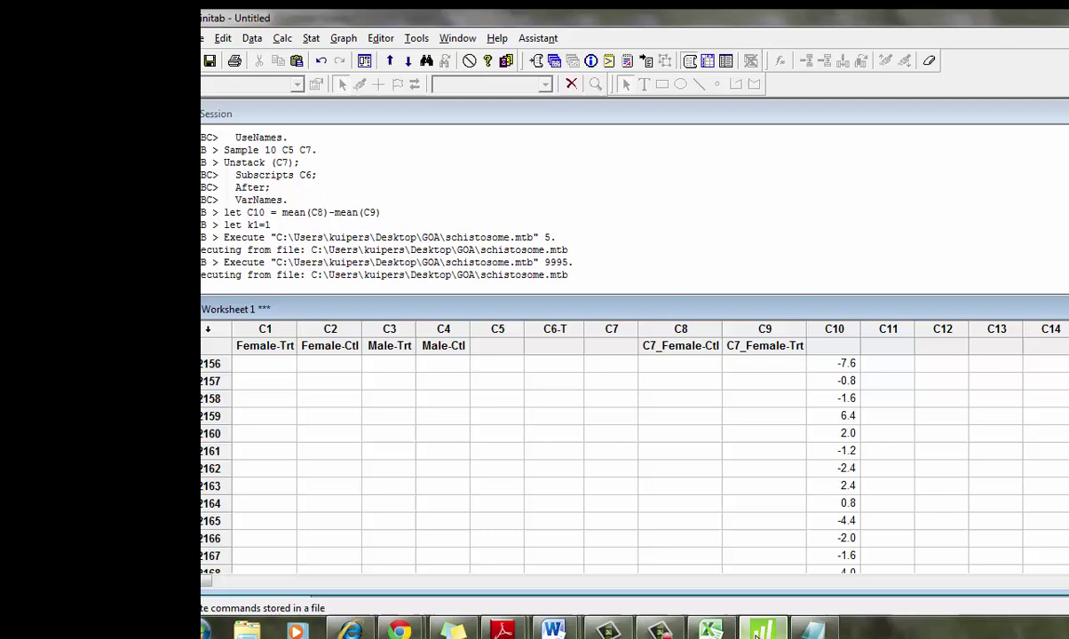
type("let C11 = (C10 >= 7.6).")
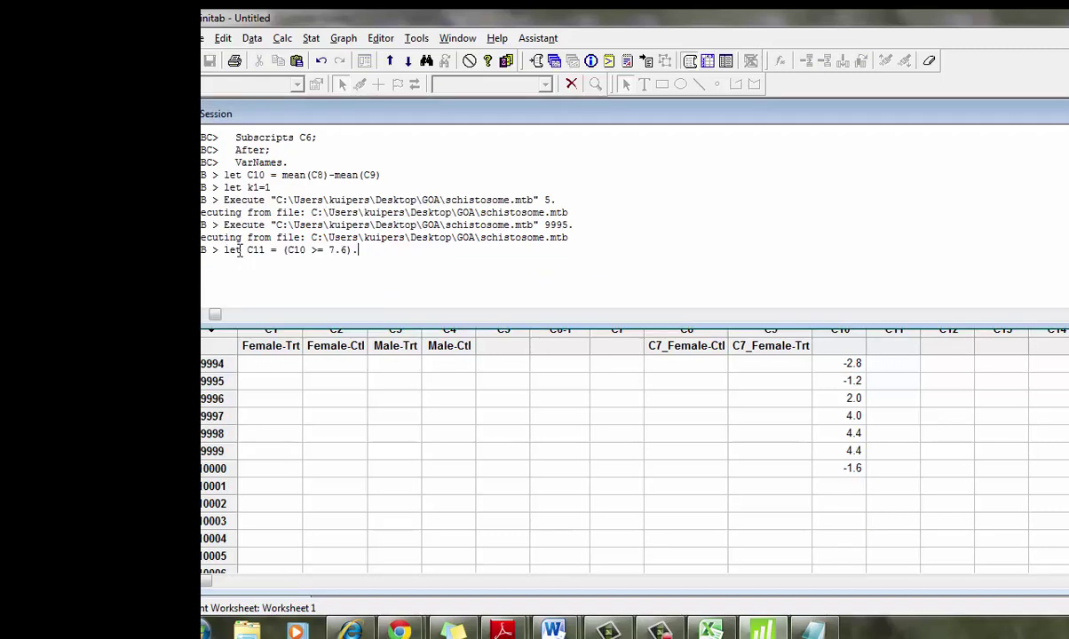
key("BackSpace")
key("Return")
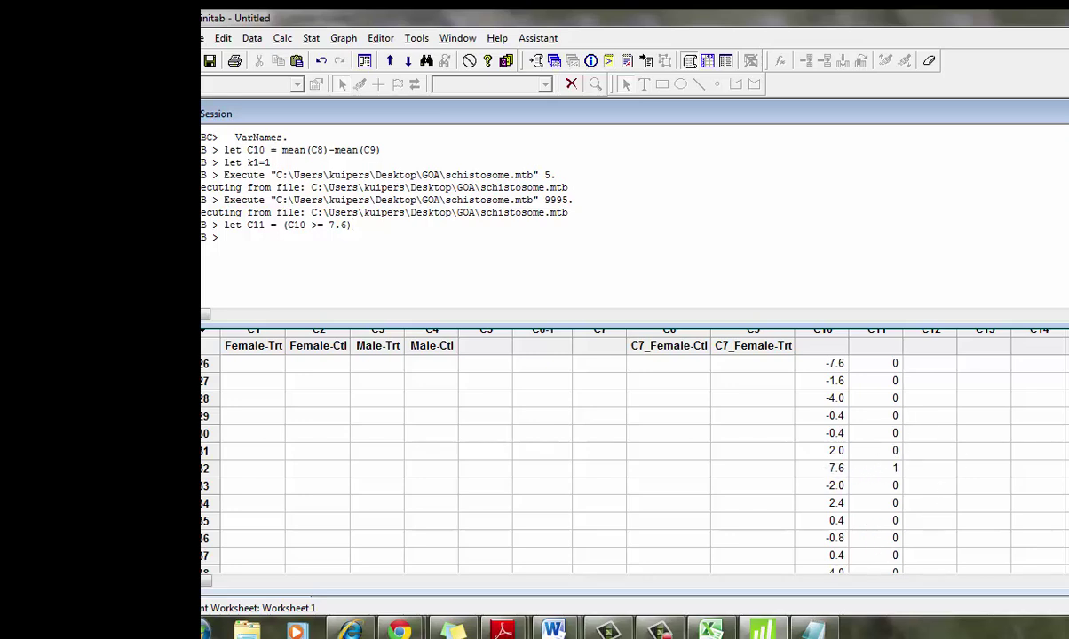
scroll(635, 462, "down", 6)
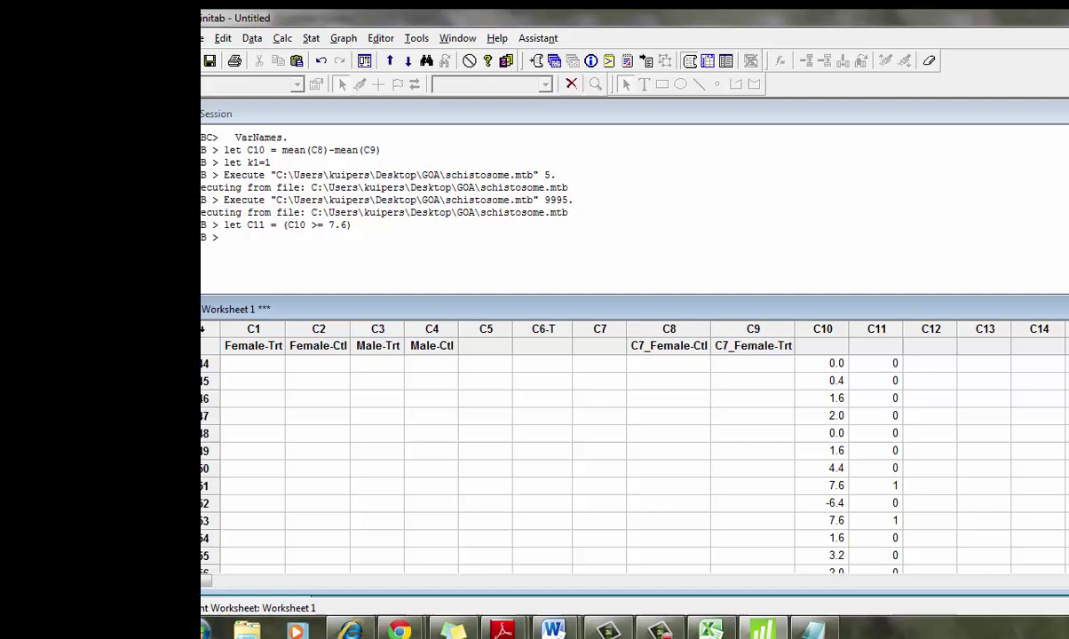
scroll(635, 462, "down", 11)
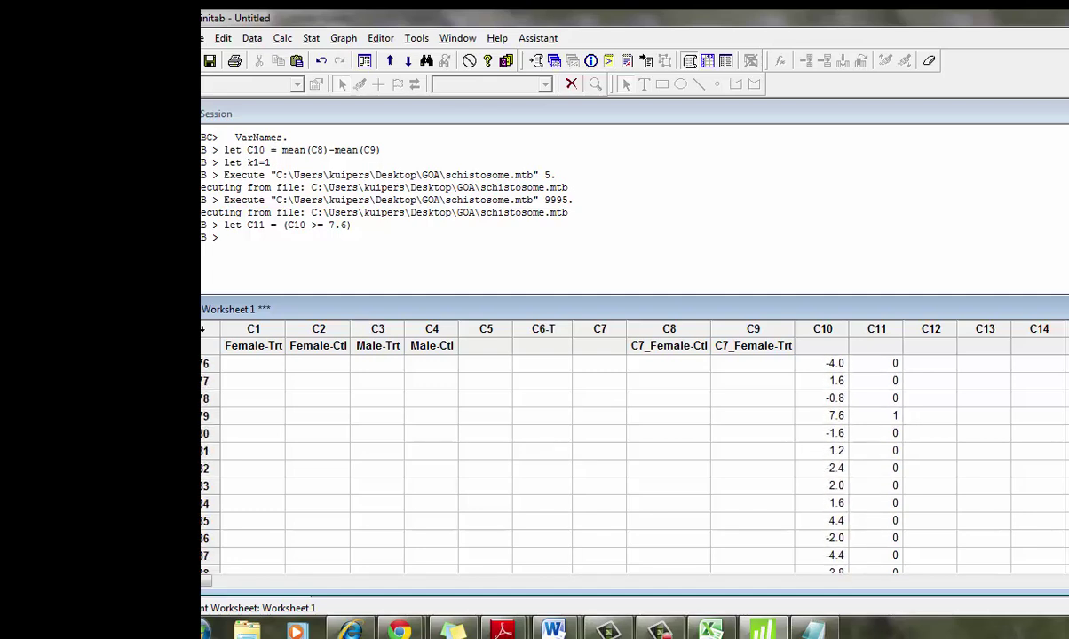
Step: Run sum c11 in the Session window, which reports a total of 266
scroll(876, 359, "down", 1)
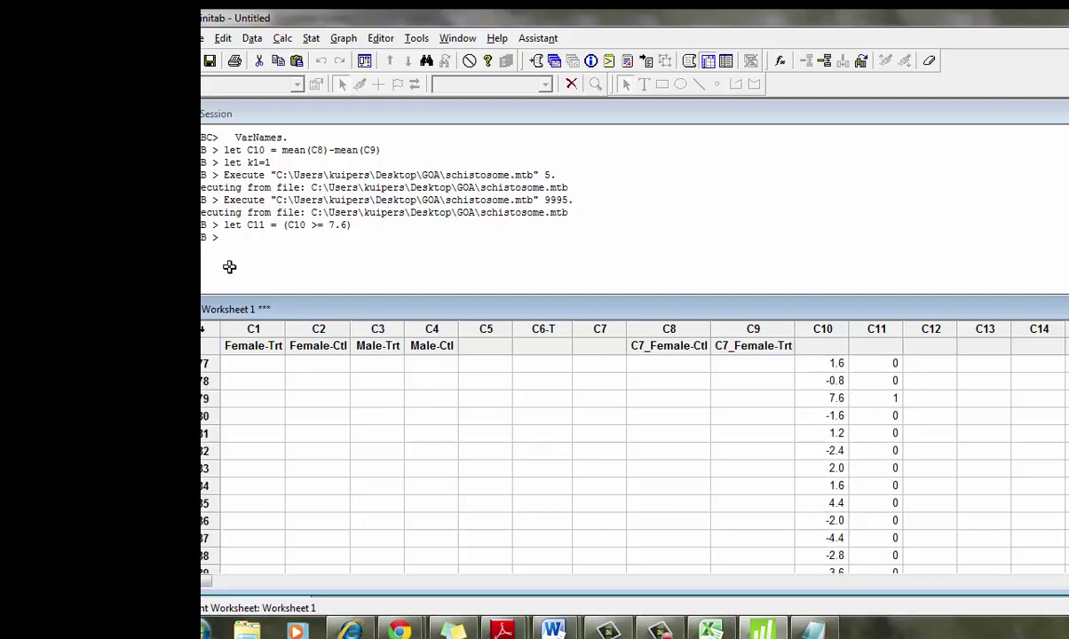
left_click(257, 235)
type("su")
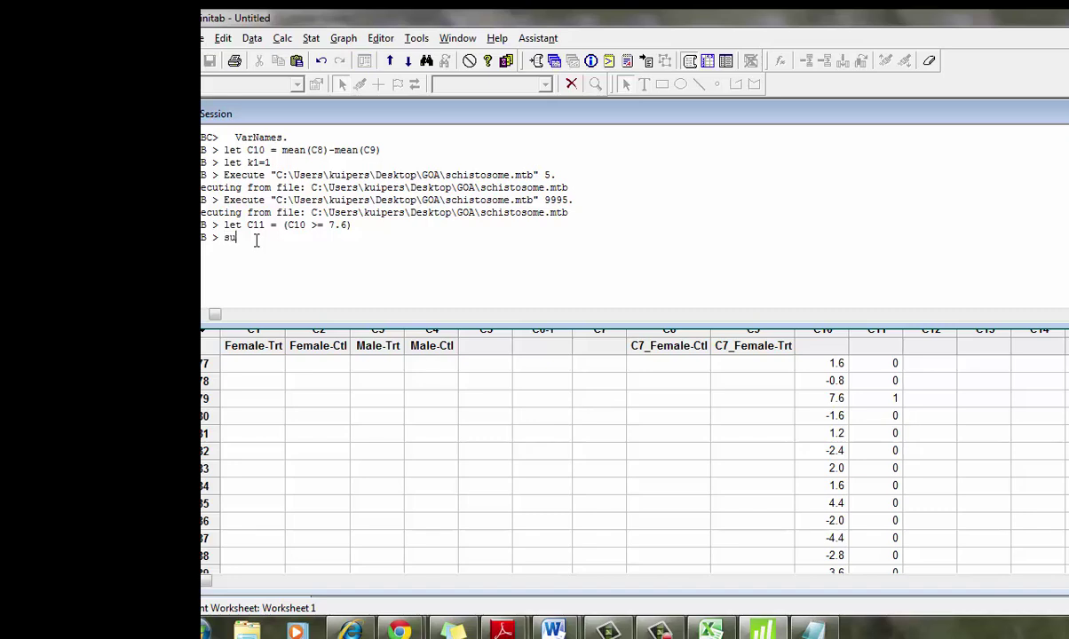
type("m c11")
key("Return")
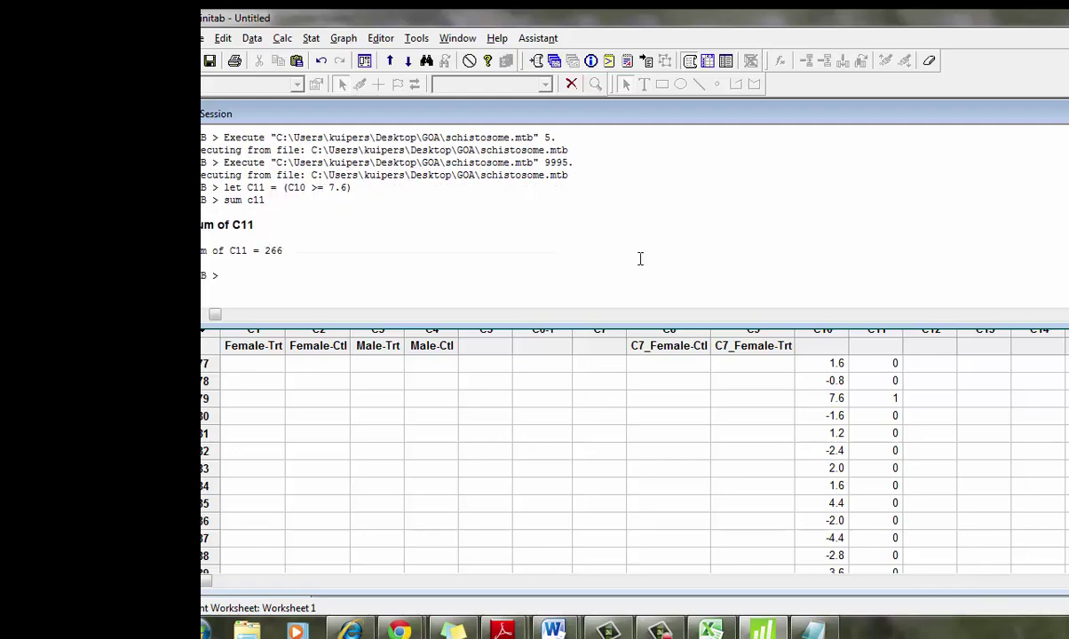
Step: Draw a simple histogram of C10, replacing the mistakenly chosen C11, and move its window right
left_click(343, 38)
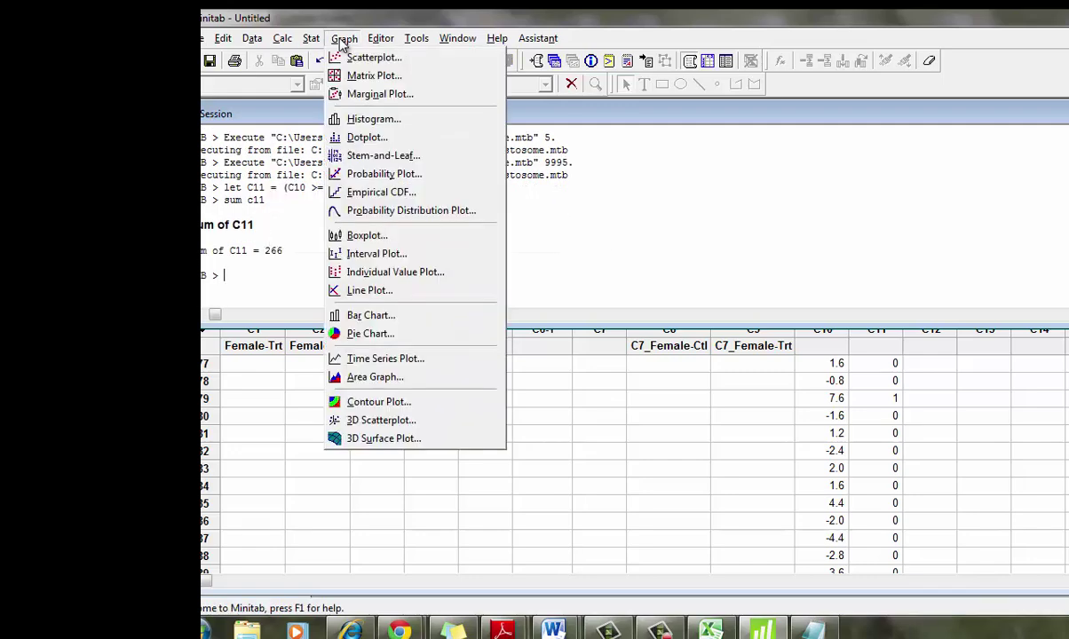
left_click(373, 119)
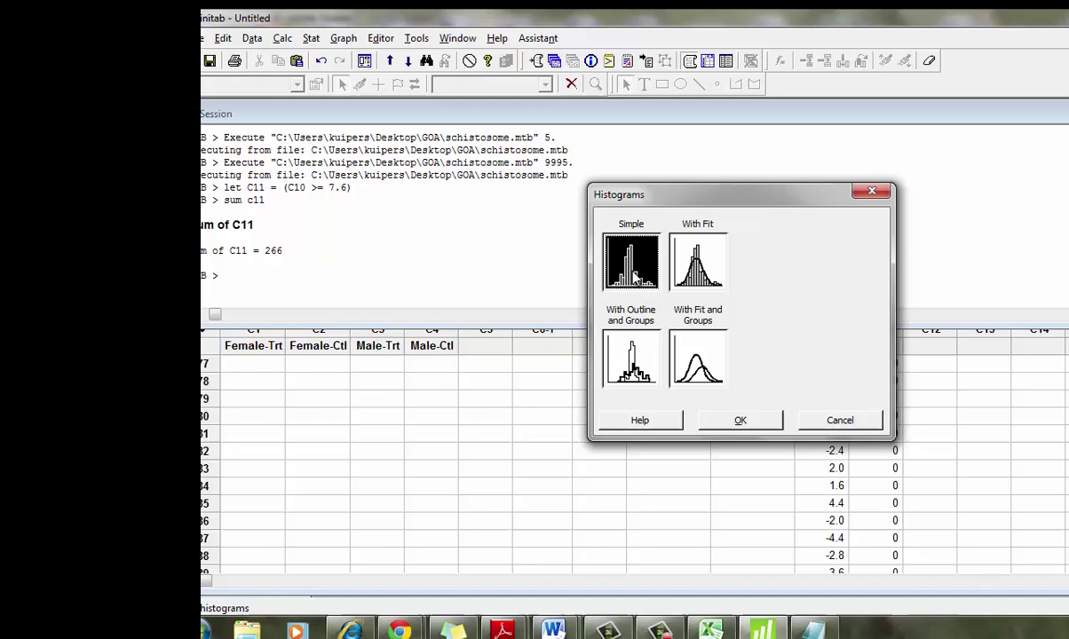
left_click(741, 421)
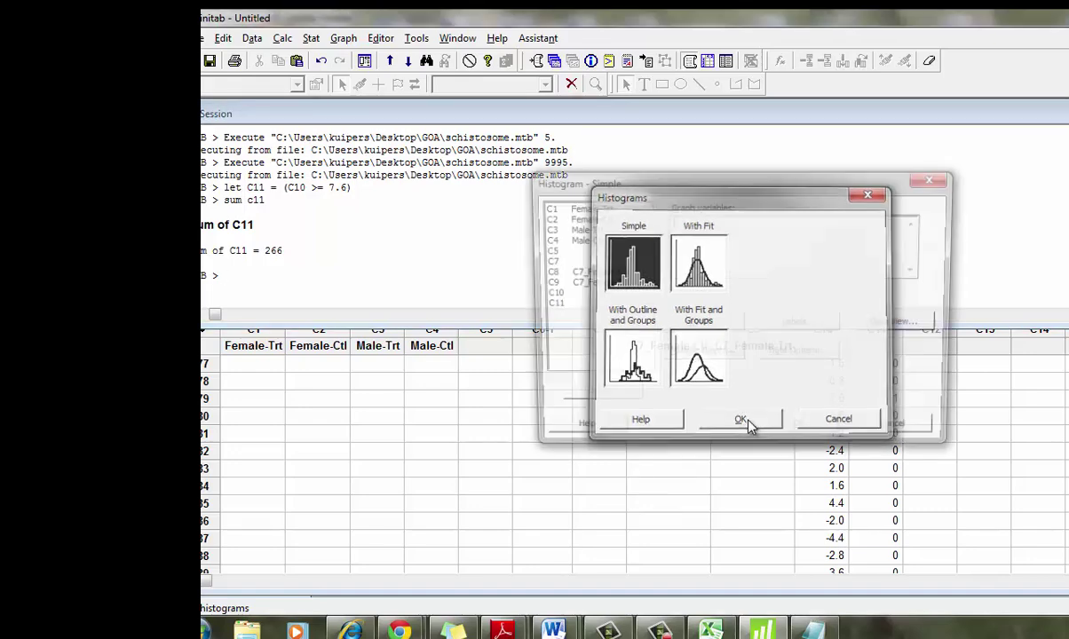
left_click(565, 305)
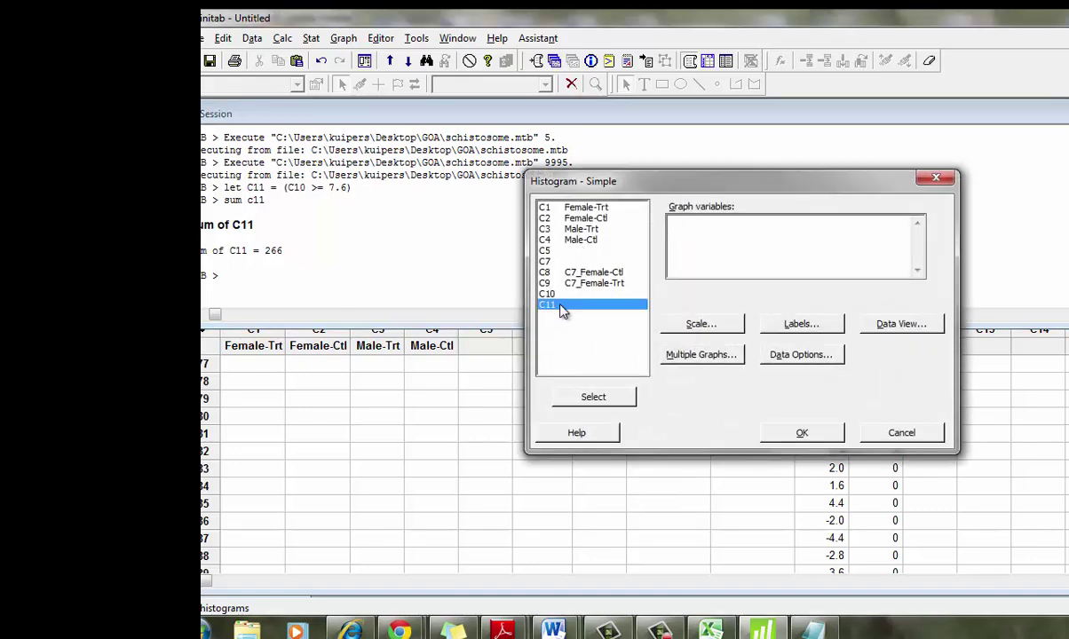
double_click(565, 305)
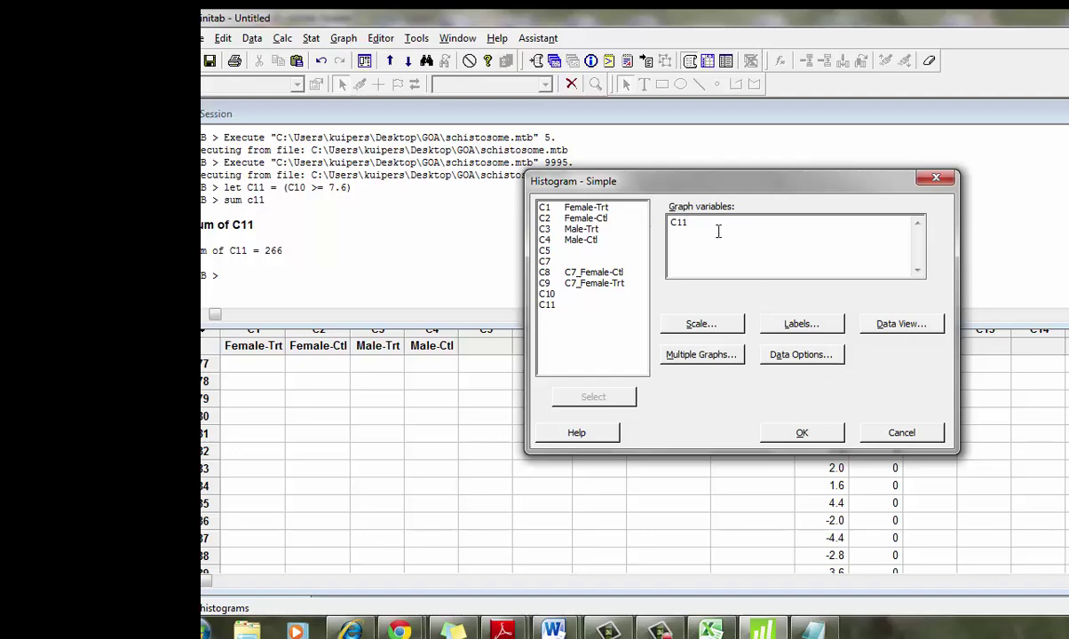
double_click(719, 231)
double_click(547, 294)
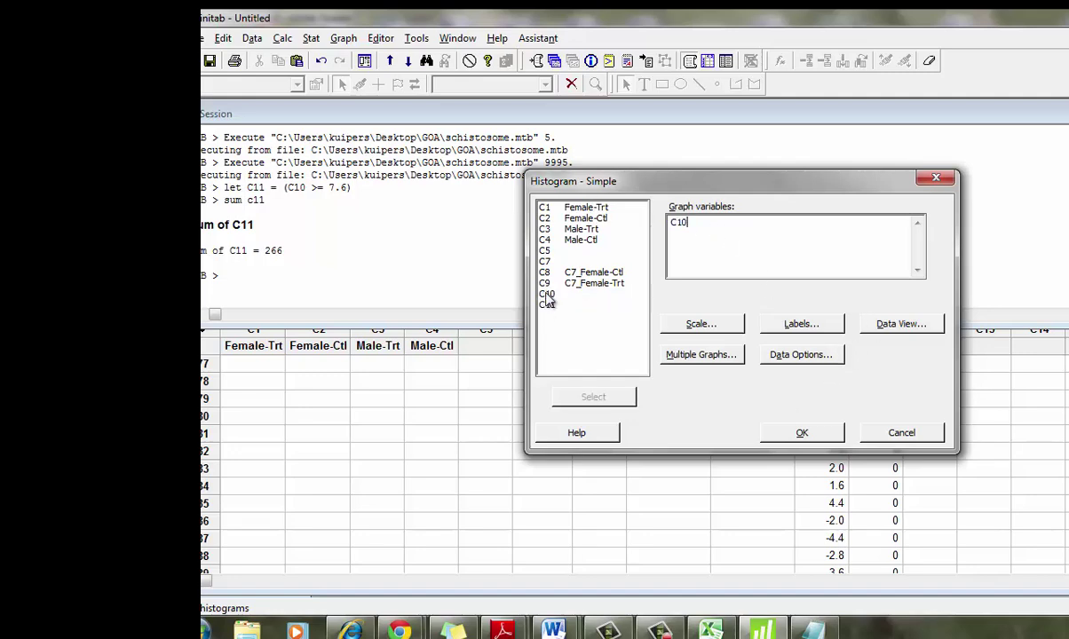
left_click(824, 434)
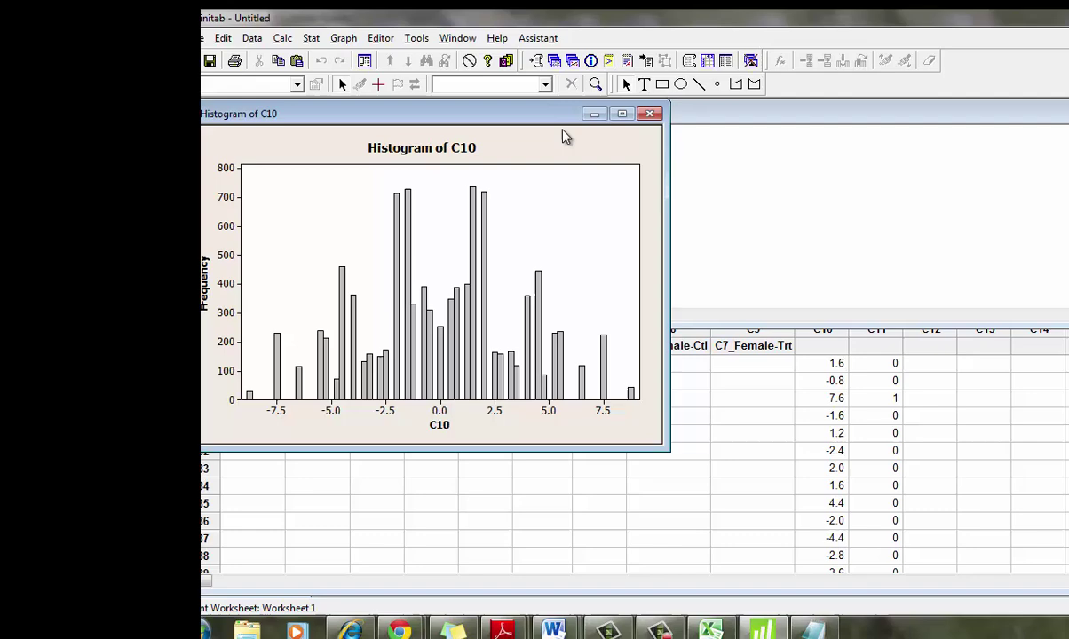
left_click_drag(484, 114, 925, 130)
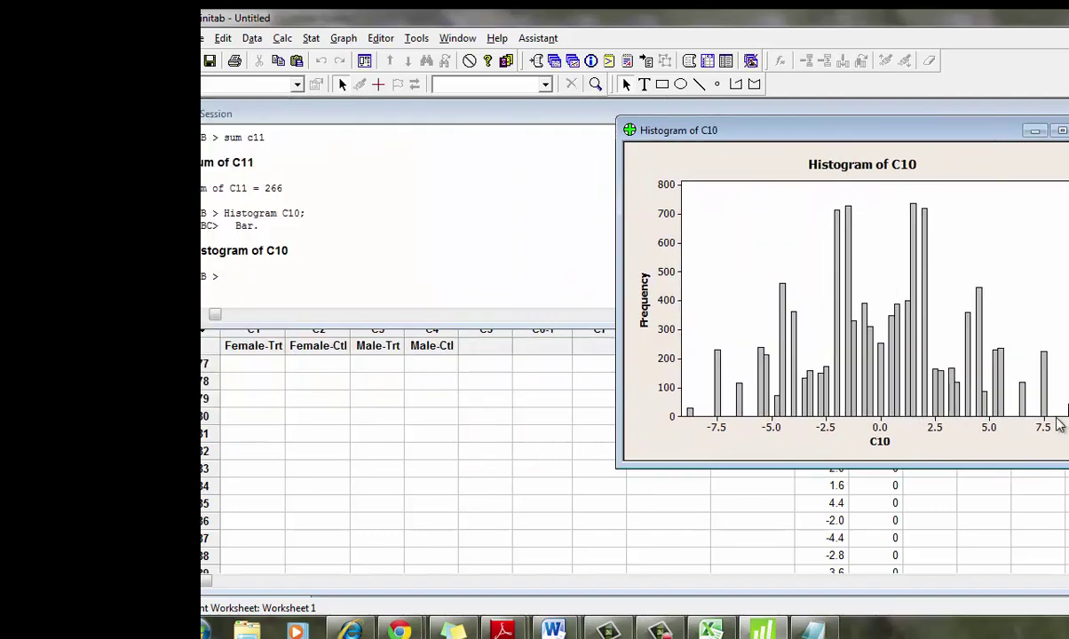
Step: Rebin the x-scale by custom cutpoints, giving ticks every 2.85 from -8.55 to 8.55
left_click(915, 424)
double_click(915, 425)
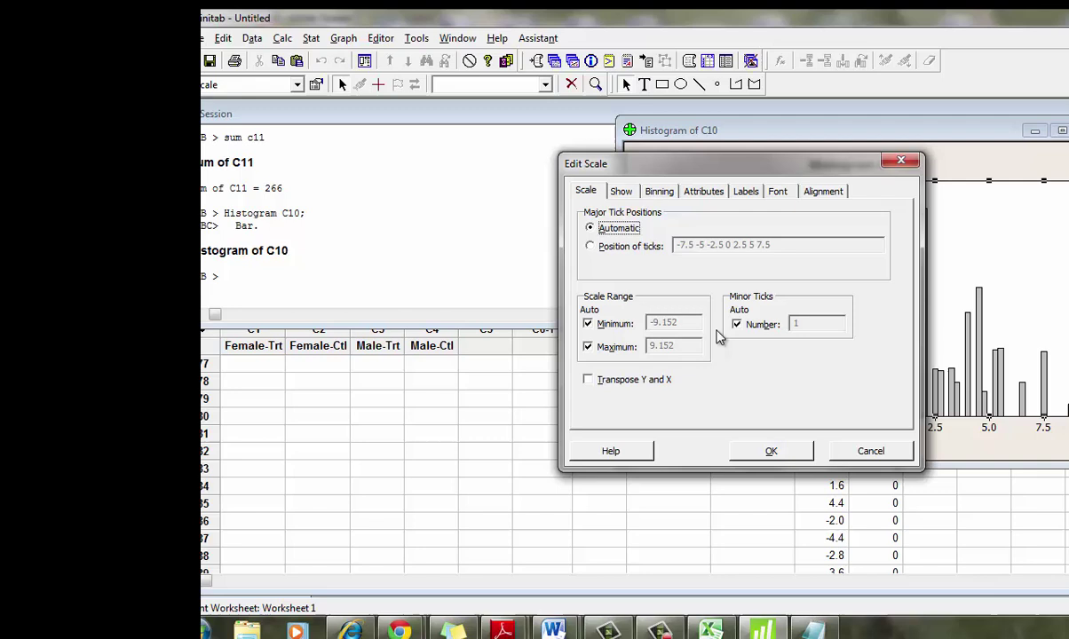
left_click(658, 193)
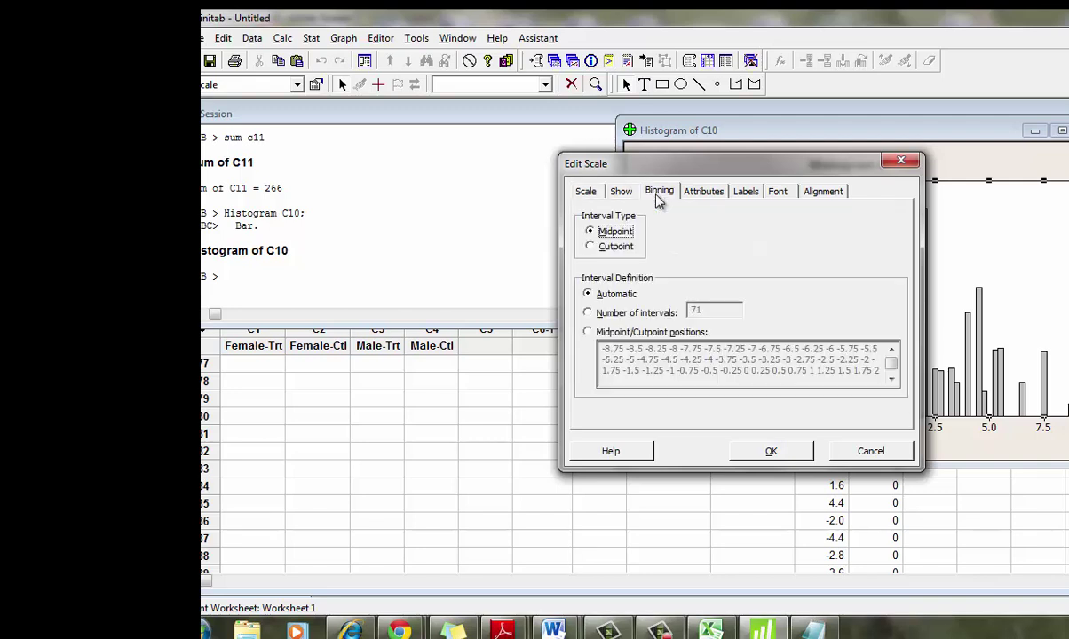
left_click(593, 247)
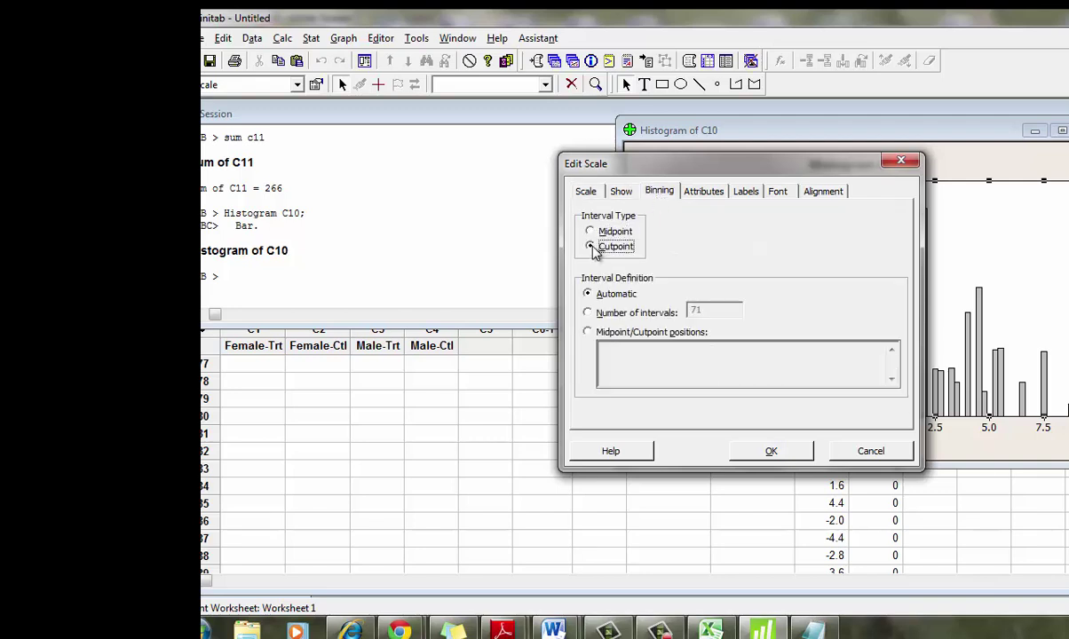
left_click(587, 332)
left_click(613, 357)
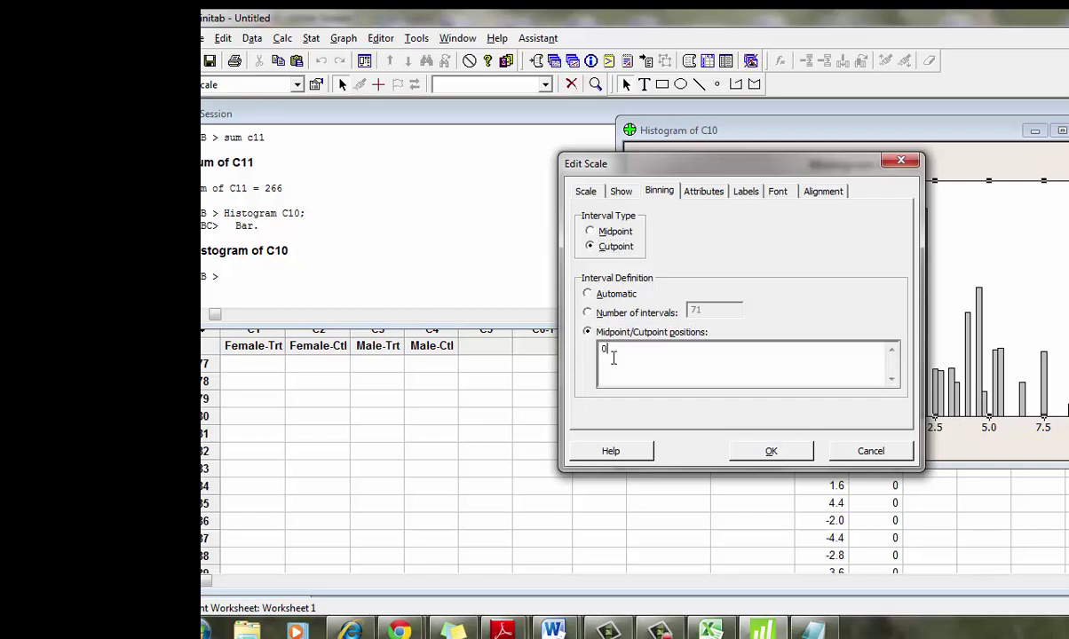
type("0 .95")
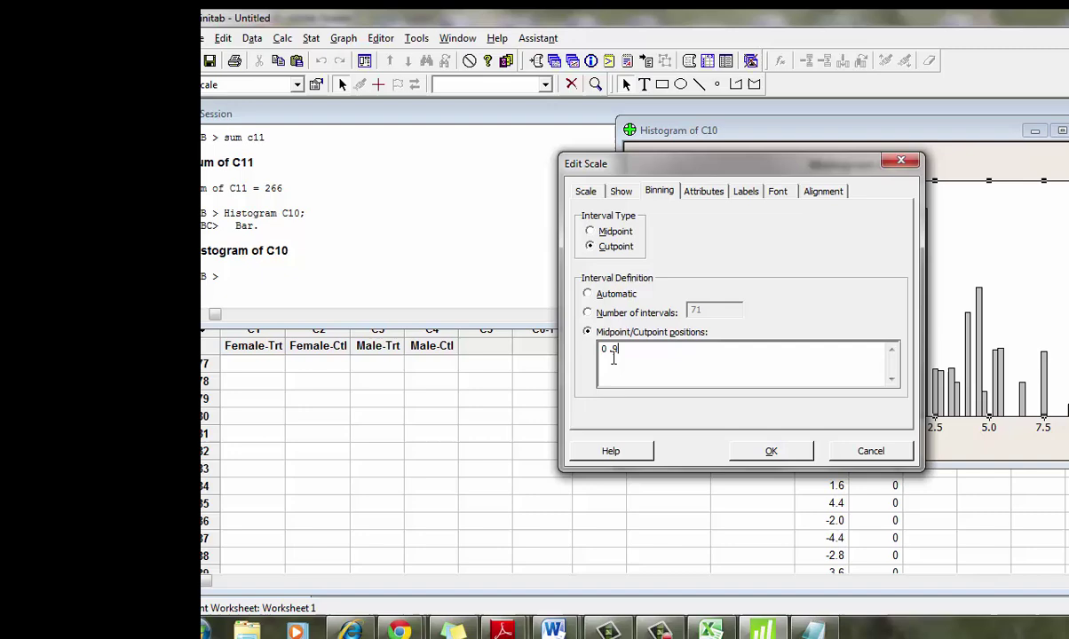
left_click(787, 454)
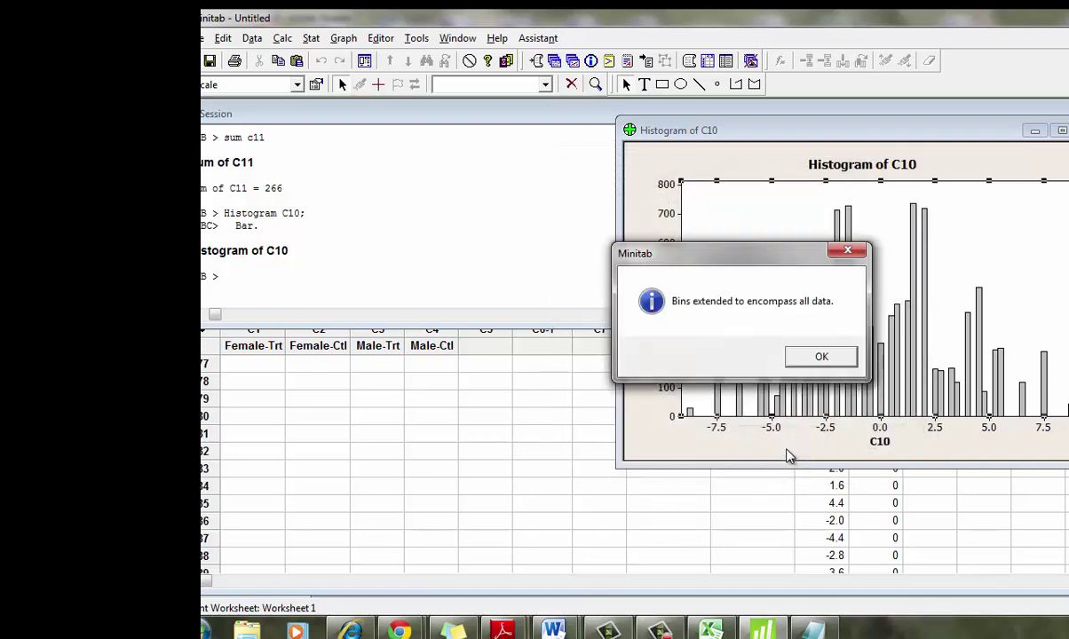
left_click(831, 360)
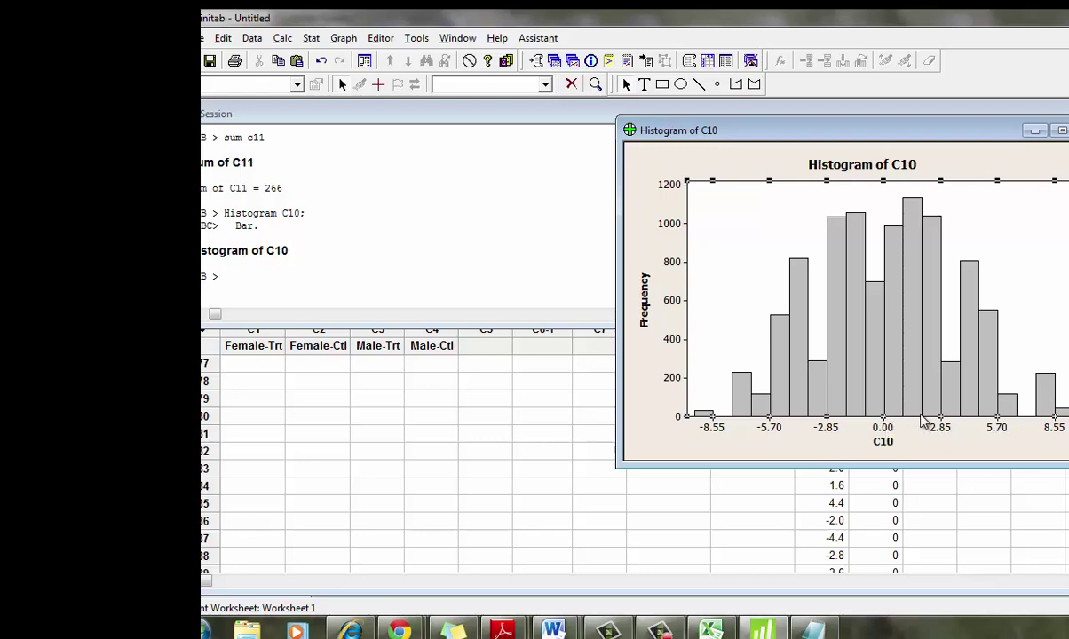
mouse_move(1035, 410)
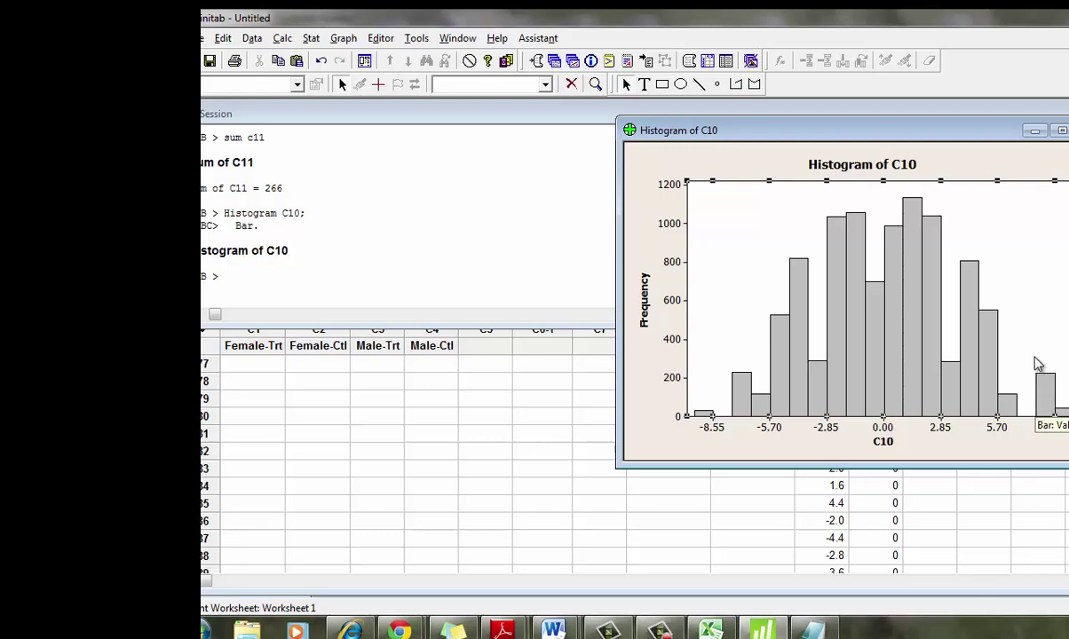
Step: Add a reference line at x = 7.6 to the histogram
right_click(1030, 429)
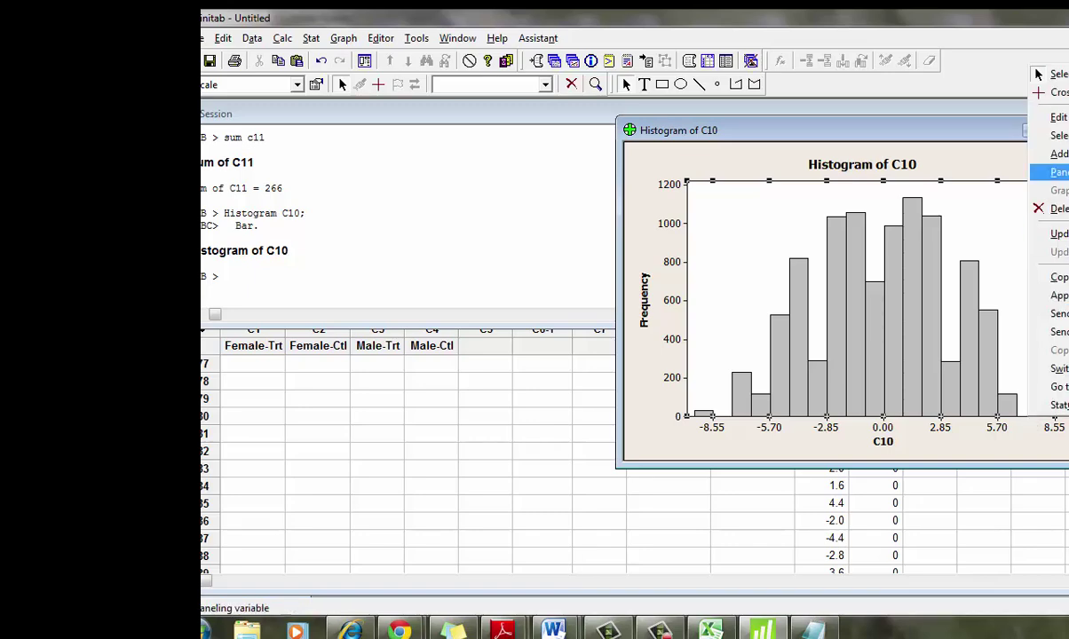
mouse_move(1057, 154)
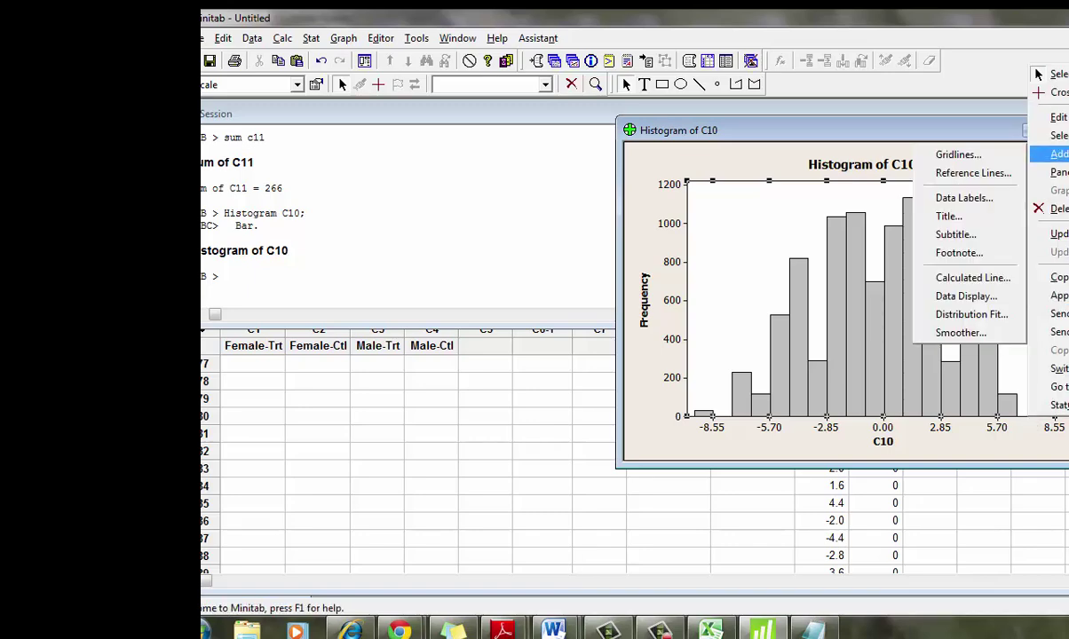
left_click(962, 174)
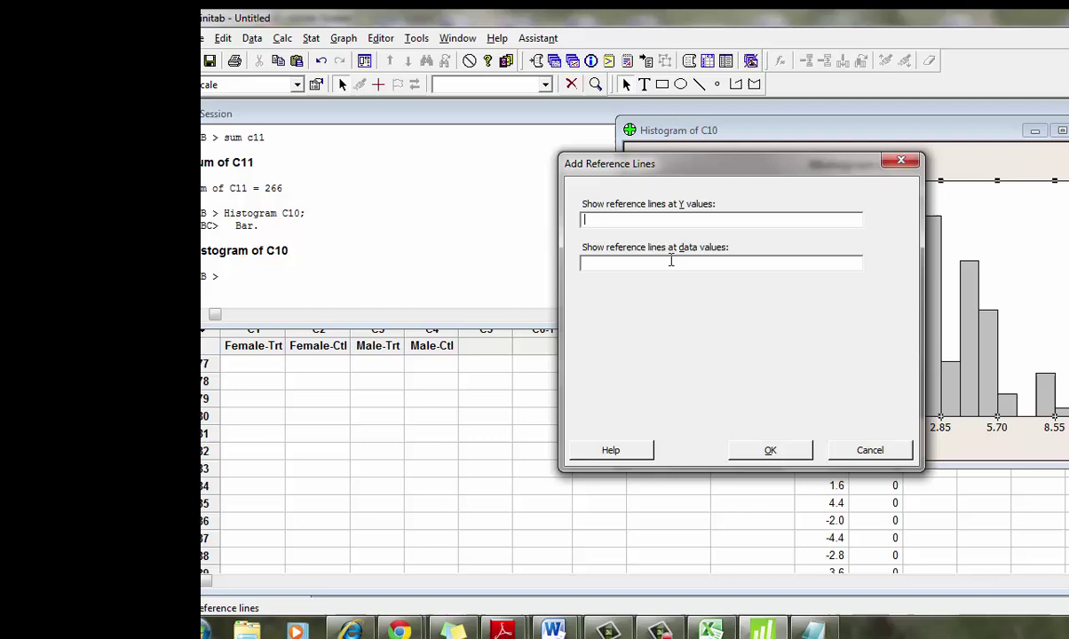
left_click(671, 263)
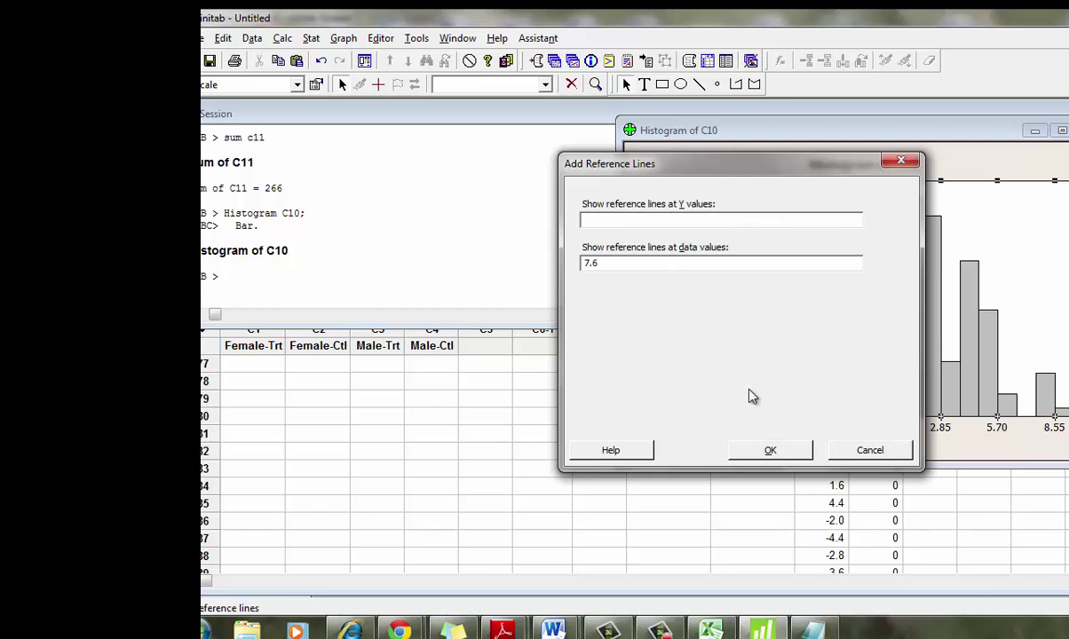
left_click(770, 450)
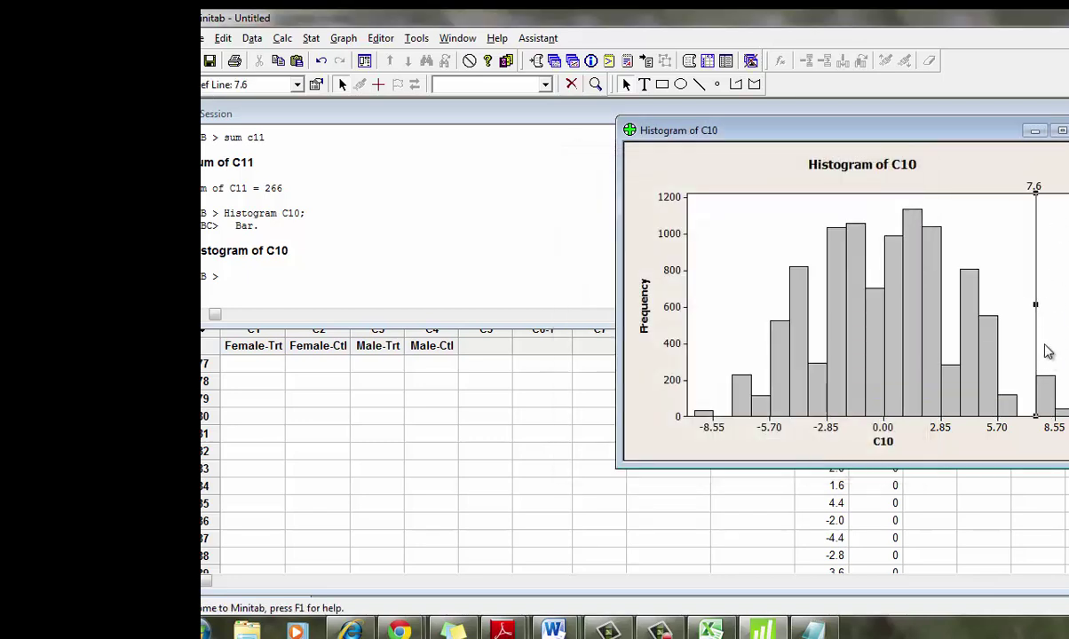
Step: Fill the first tail bar right of the 7.6 line with red crosshatch
left_click(1042, 408)
left_click(996, 175)
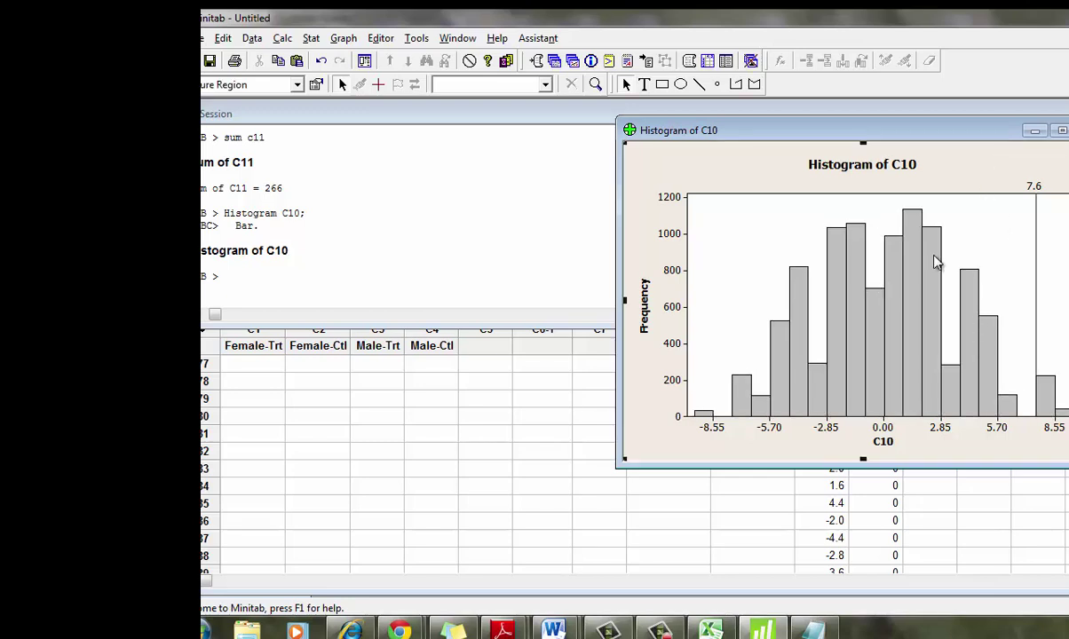
left_click(936, 267)
left_click(1047, 401)
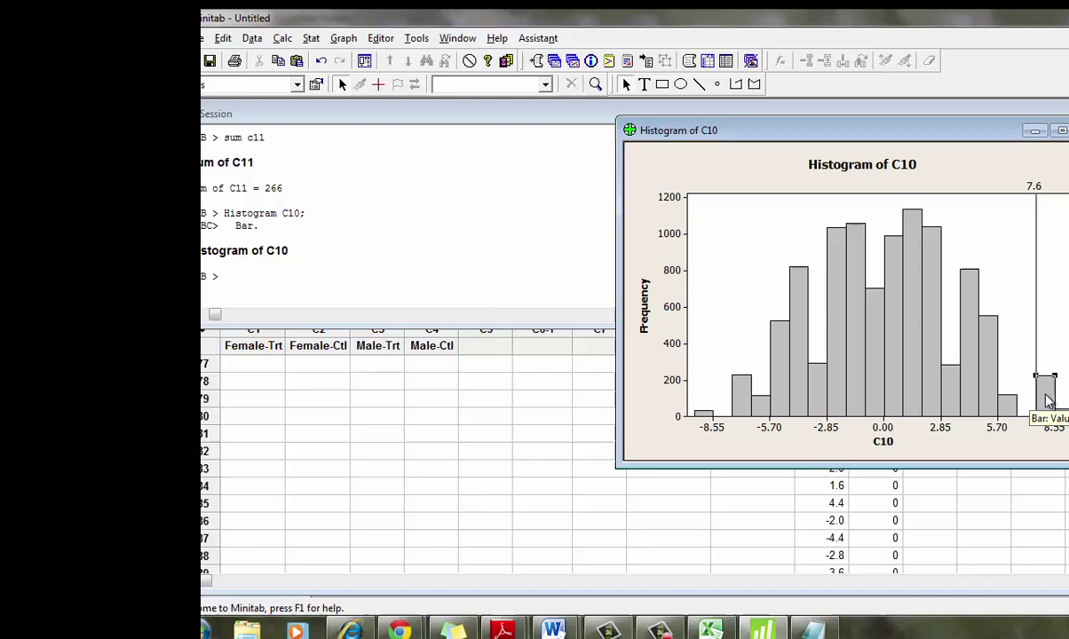
double_click(1045, 398)
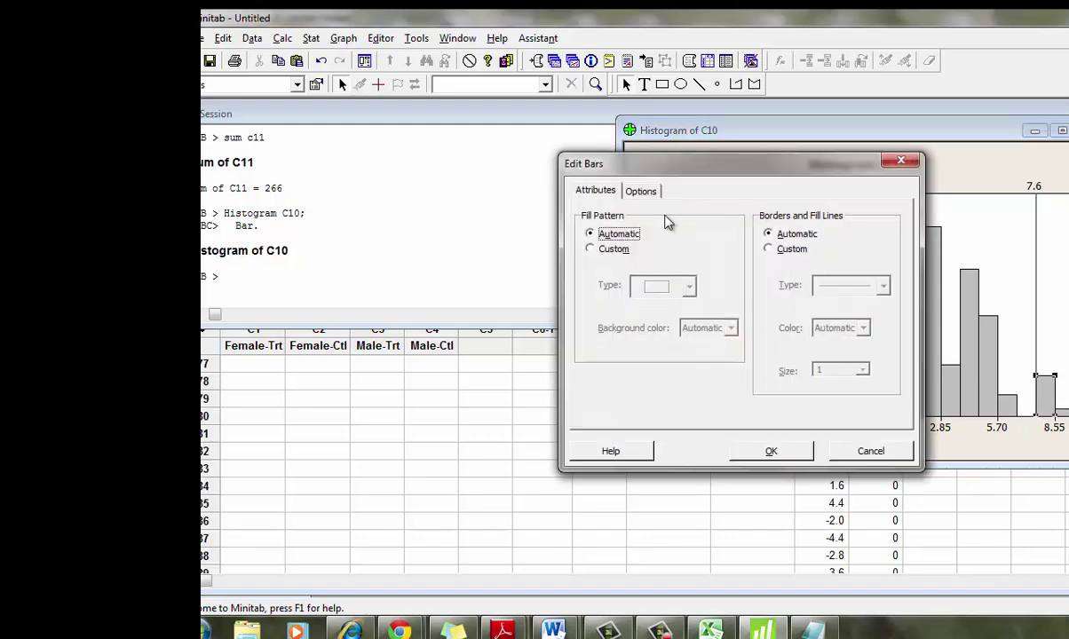
left_click(590, 250)
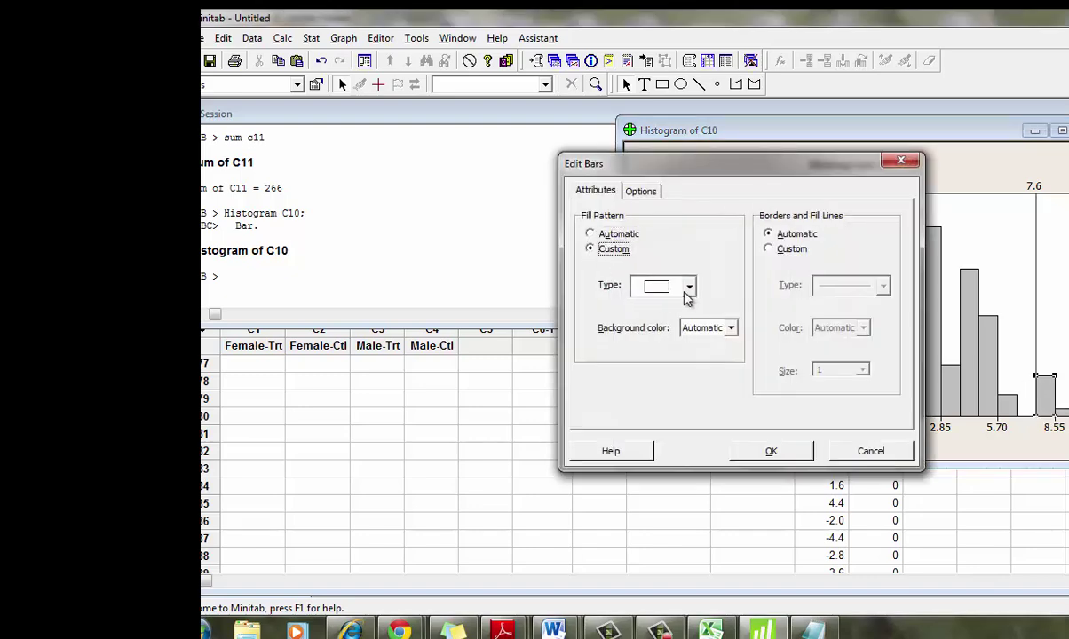
left_click(731, 329)
left_click(702, 392)
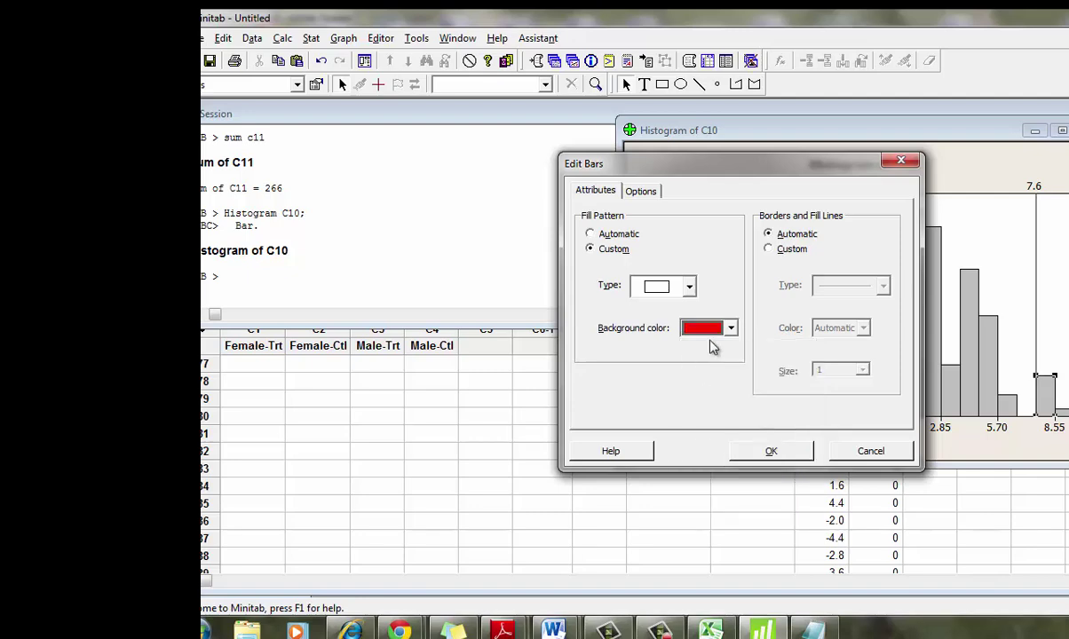
left_click(689, 287)
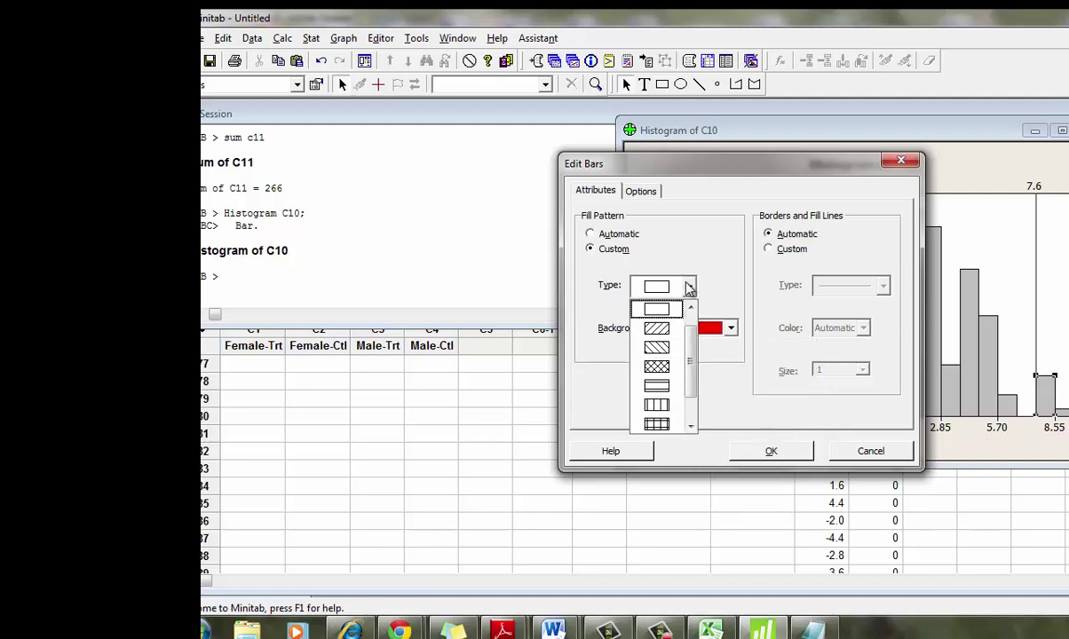
left_click(657, 367)
left_click(770, 451)
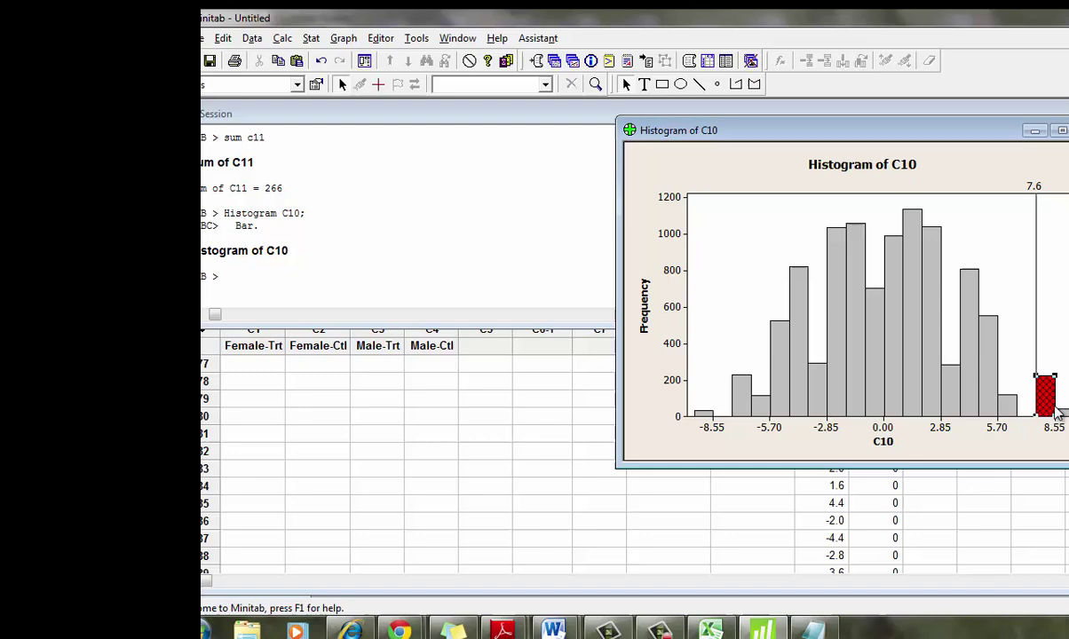
Step: Give the next tail bar the same custom red crosshatch fill
double_click(1058, 414)
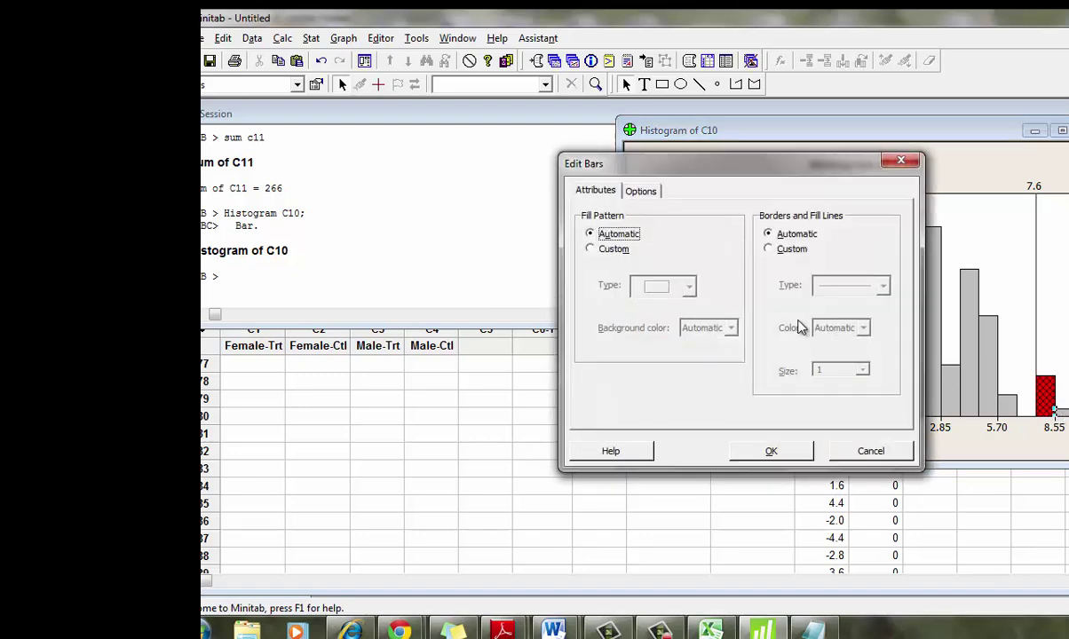
left_click(591, 249)
left_click(690, 286)
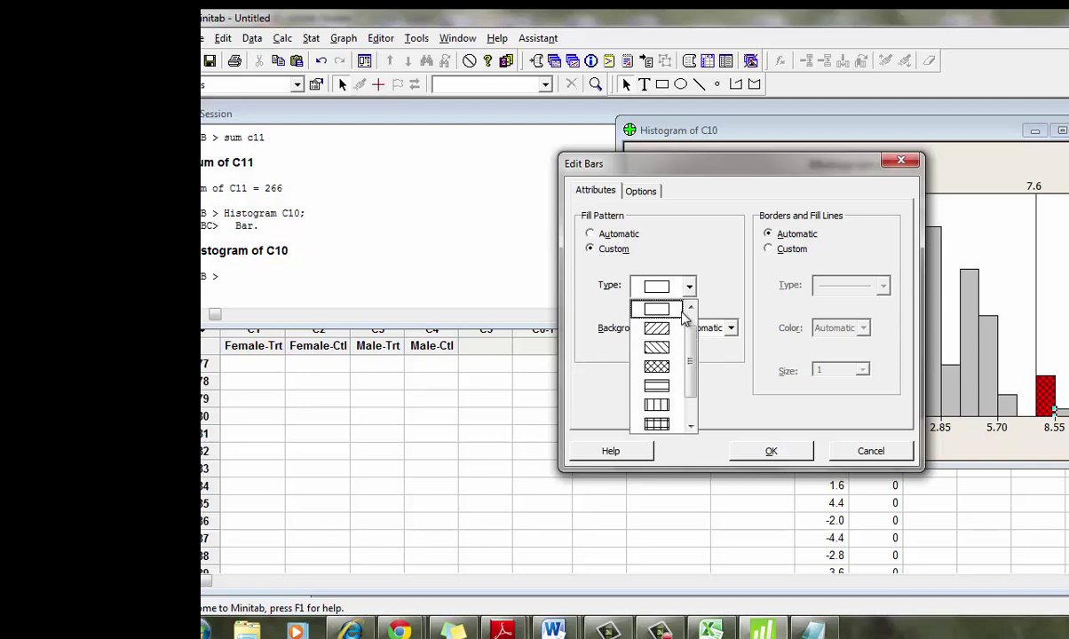
left_click(631, 349)
left_click(730, 328)
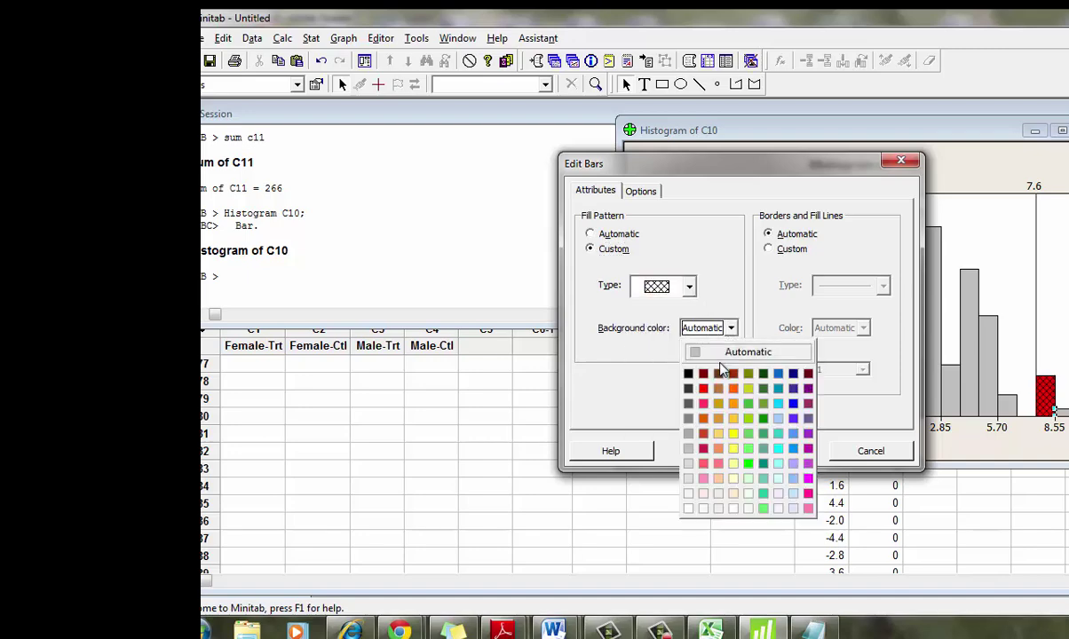
left_click(669, 371)
left_click(802, 450)
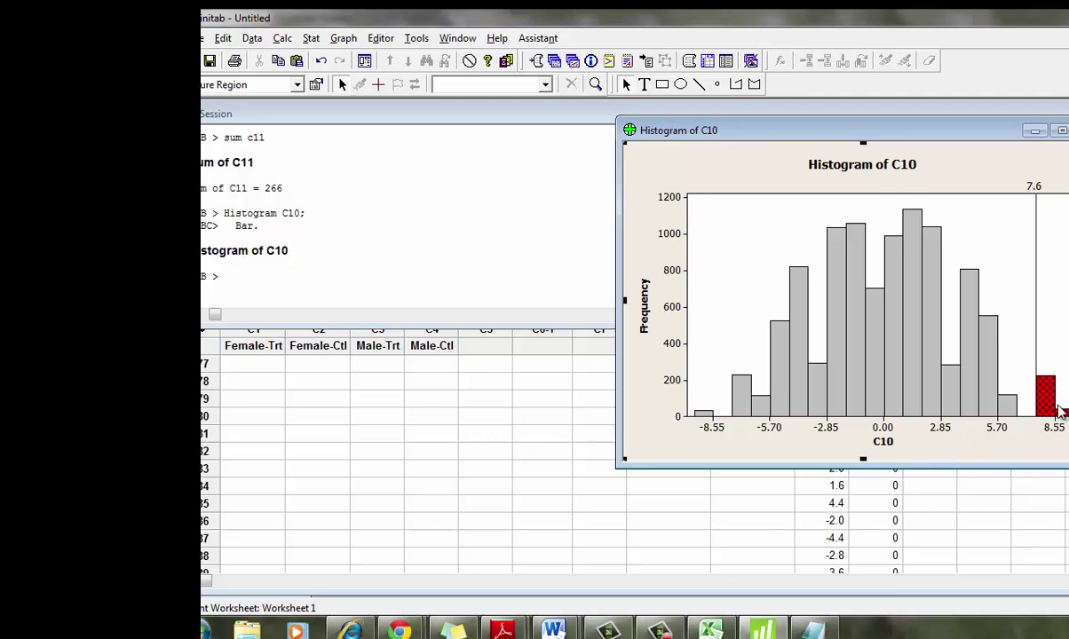
Step: Retitle the histogram 'Histogram of Schistomiasis Simulation Study'
mouse_move(1057, 410)
double_click(873, 166)
key("BackSpace")
key("BackSpace")
key("BackSpace")
type("Schistomiasis ")
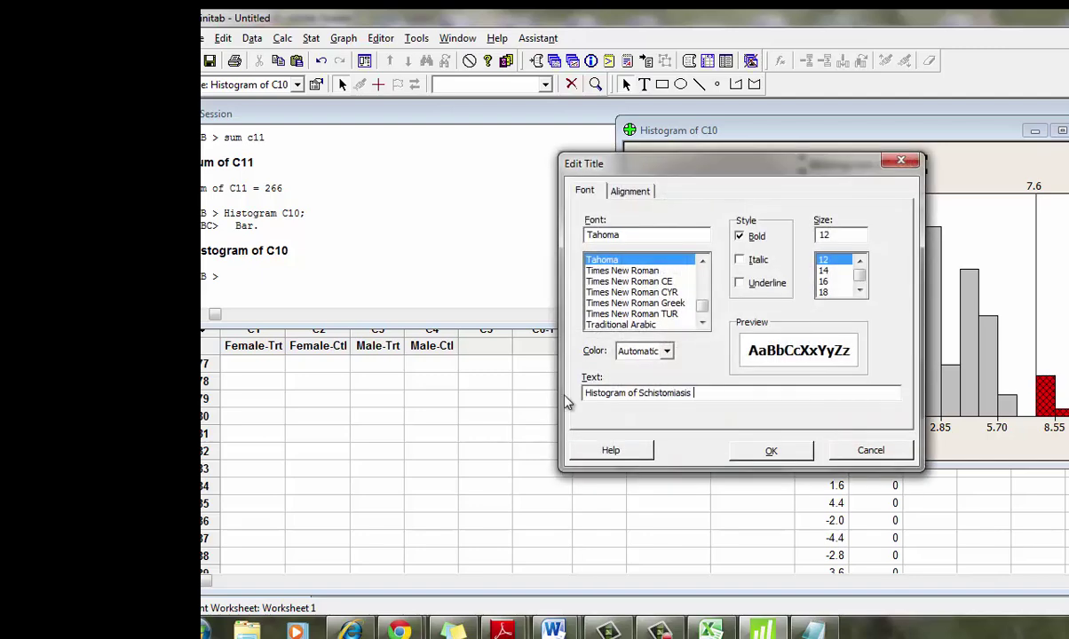
type("Simulat")
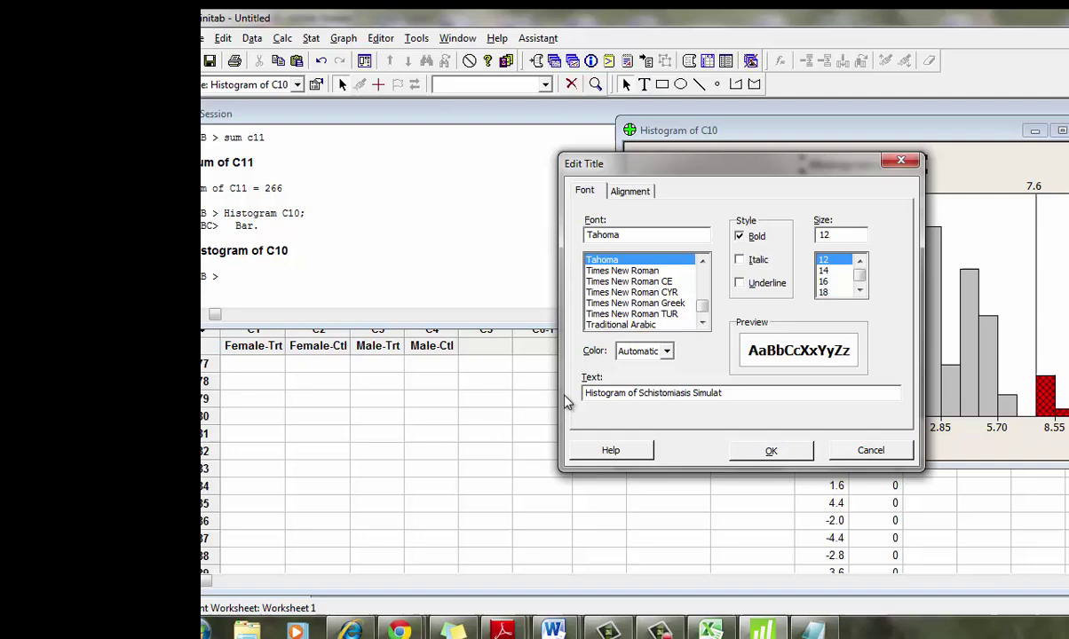
type("ion Study")
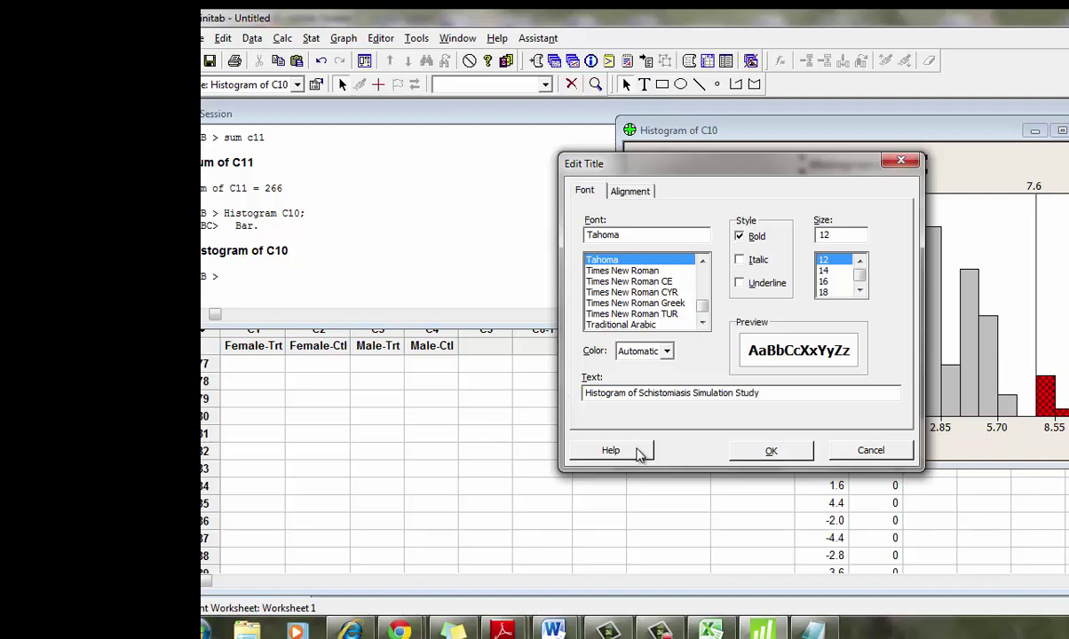
left_click(769, 451)
Step: Relabel the x-axis from C10 to 'Female Ctl mean - Female Trt mean'
double_click(886, 444)
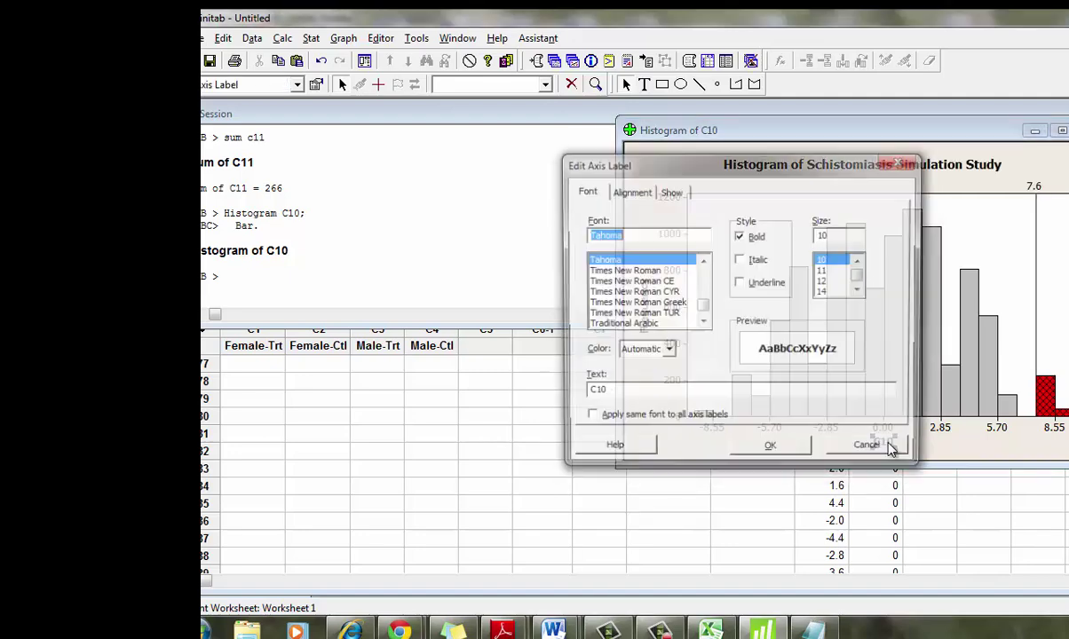
left_click_drag(630, 394, 575, 393)
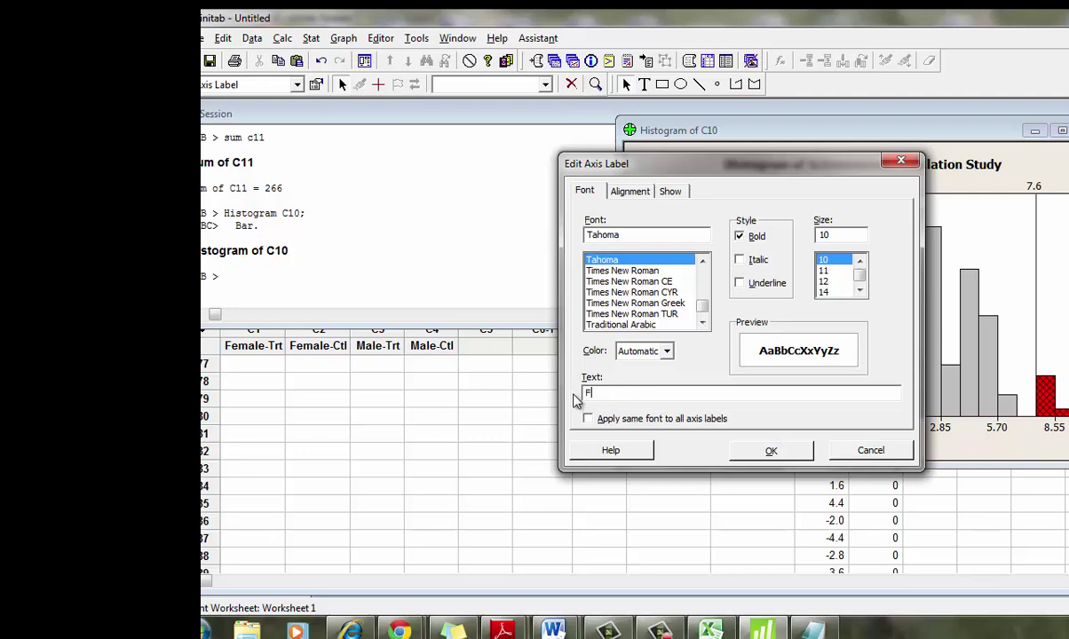
type("Female Cr")
type("- Female Trt mean")
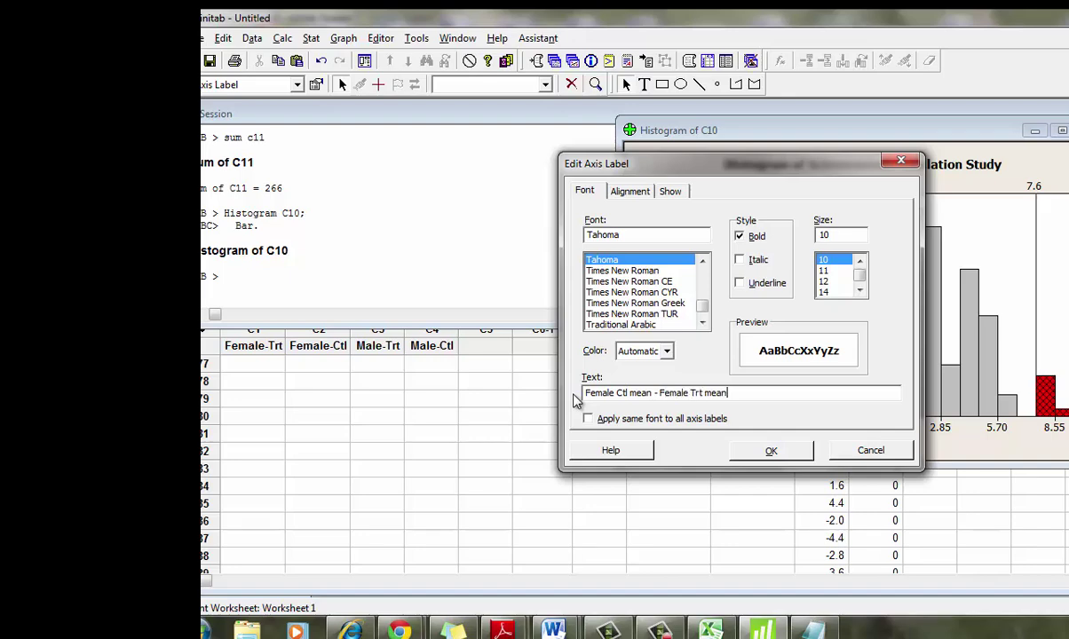
key("Return")
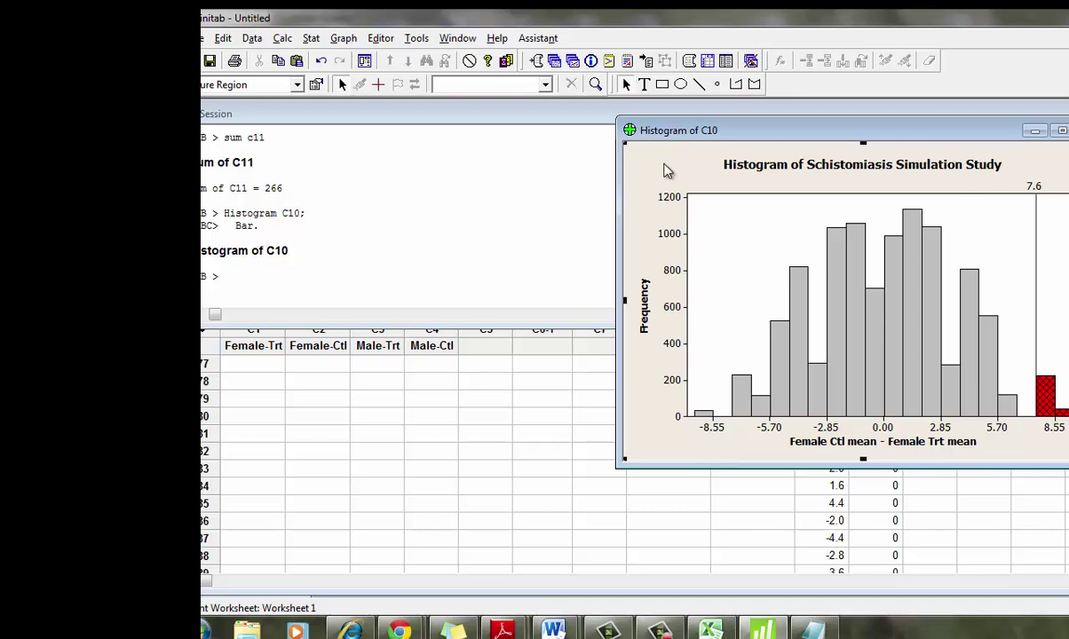
right_click(661, 174)
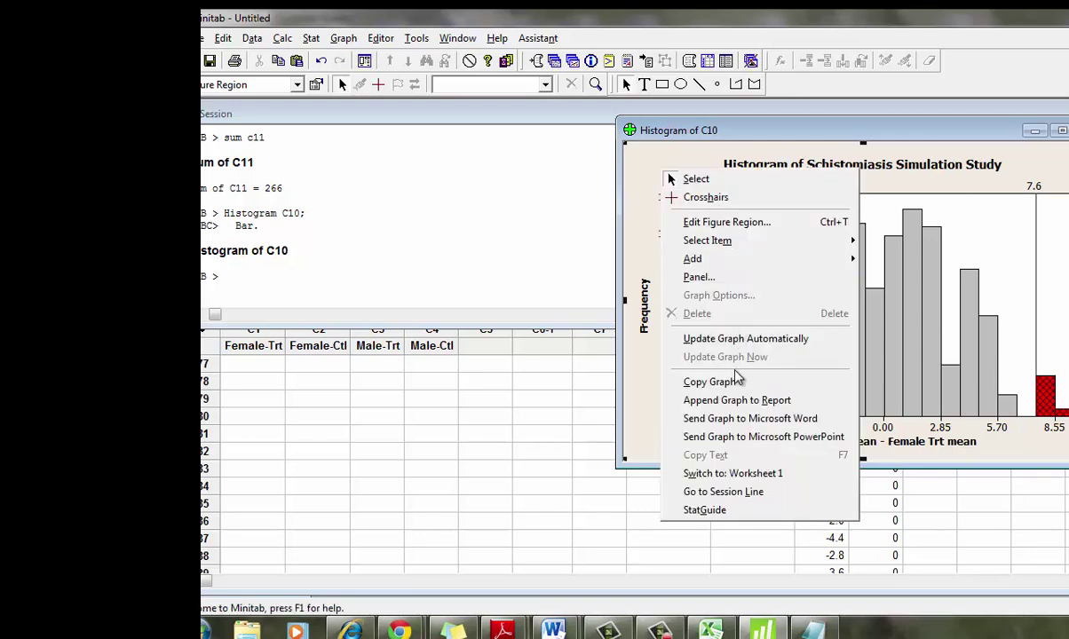